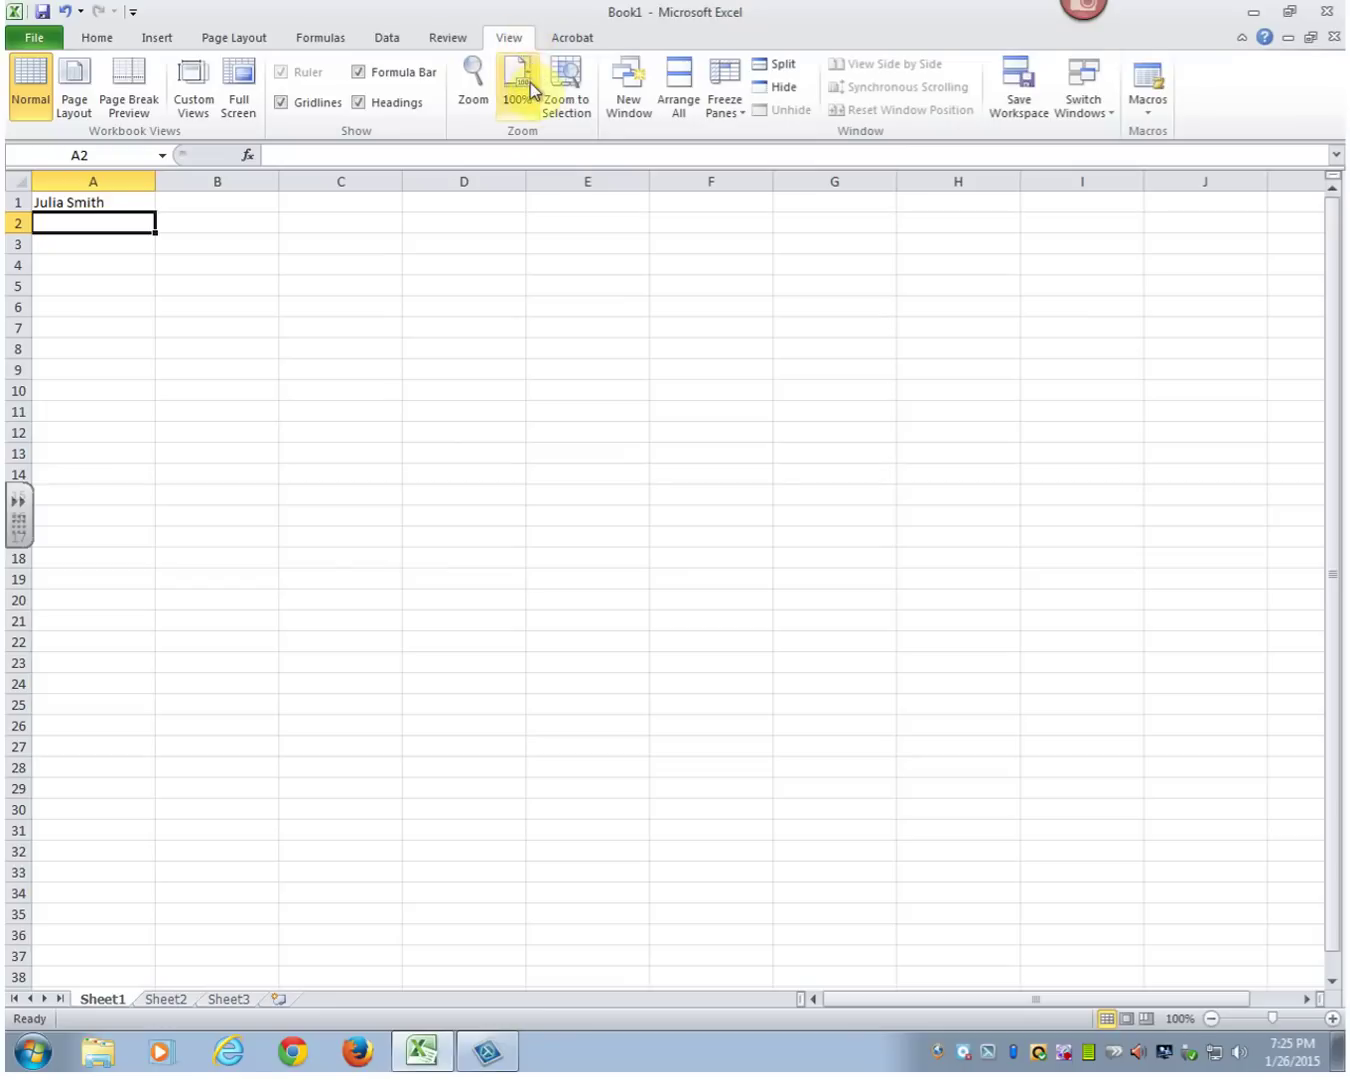
# Step: Show the worksheet in Page Layout view and select cell A1
pyautogui.click(439, 36)
pyautogui.click(500, 37)
pyautogui.click(62, 92)
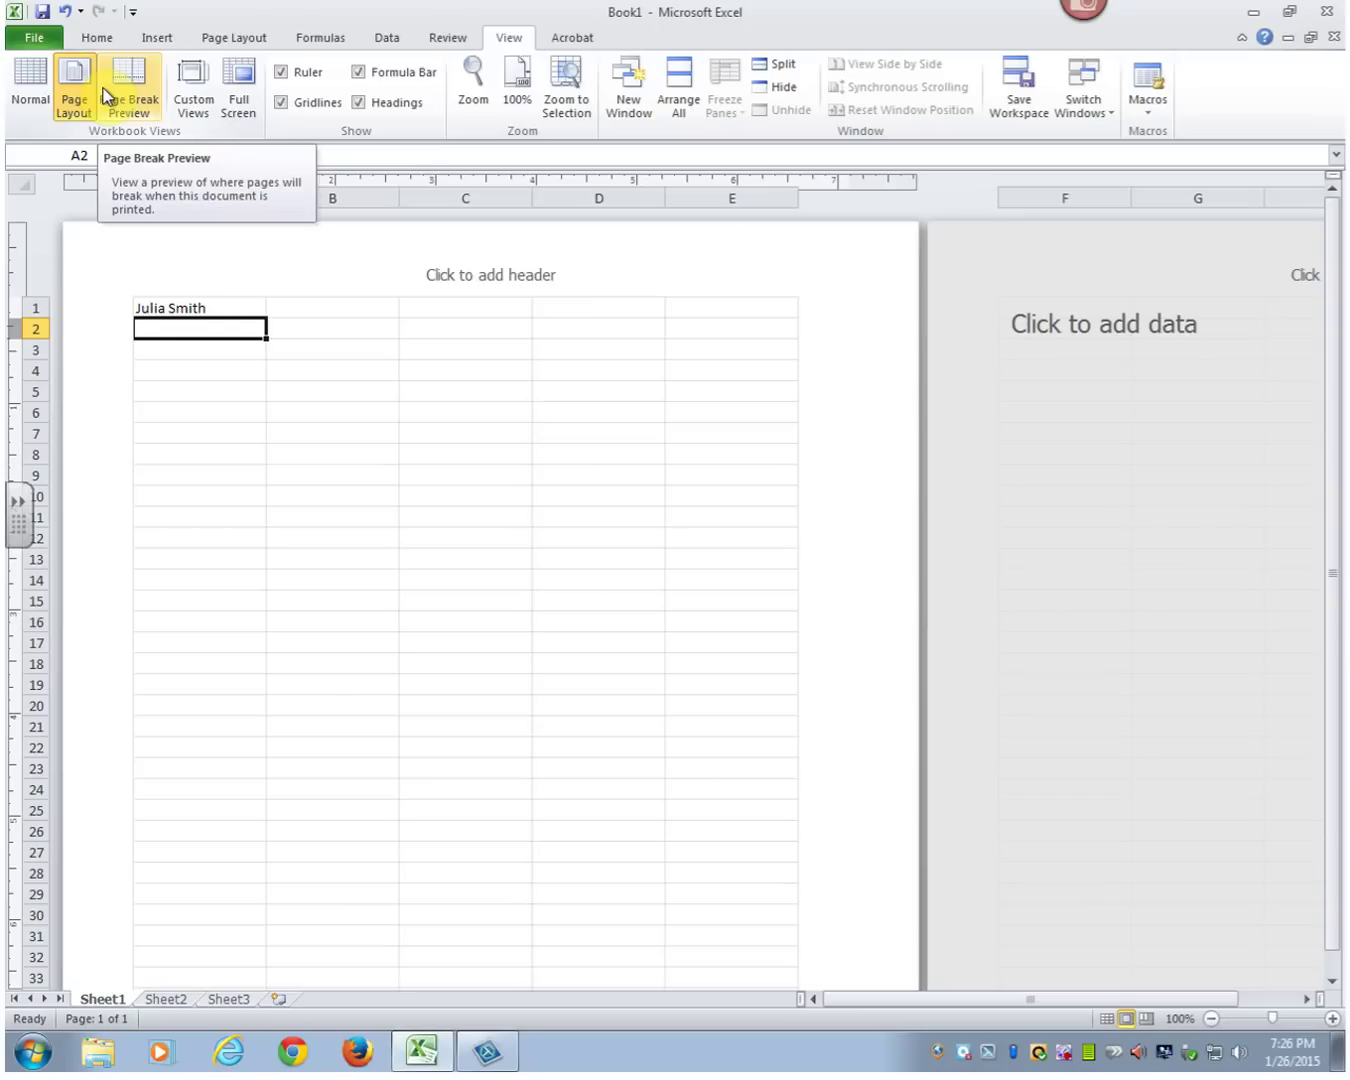
pyautogui.click(183, 305)
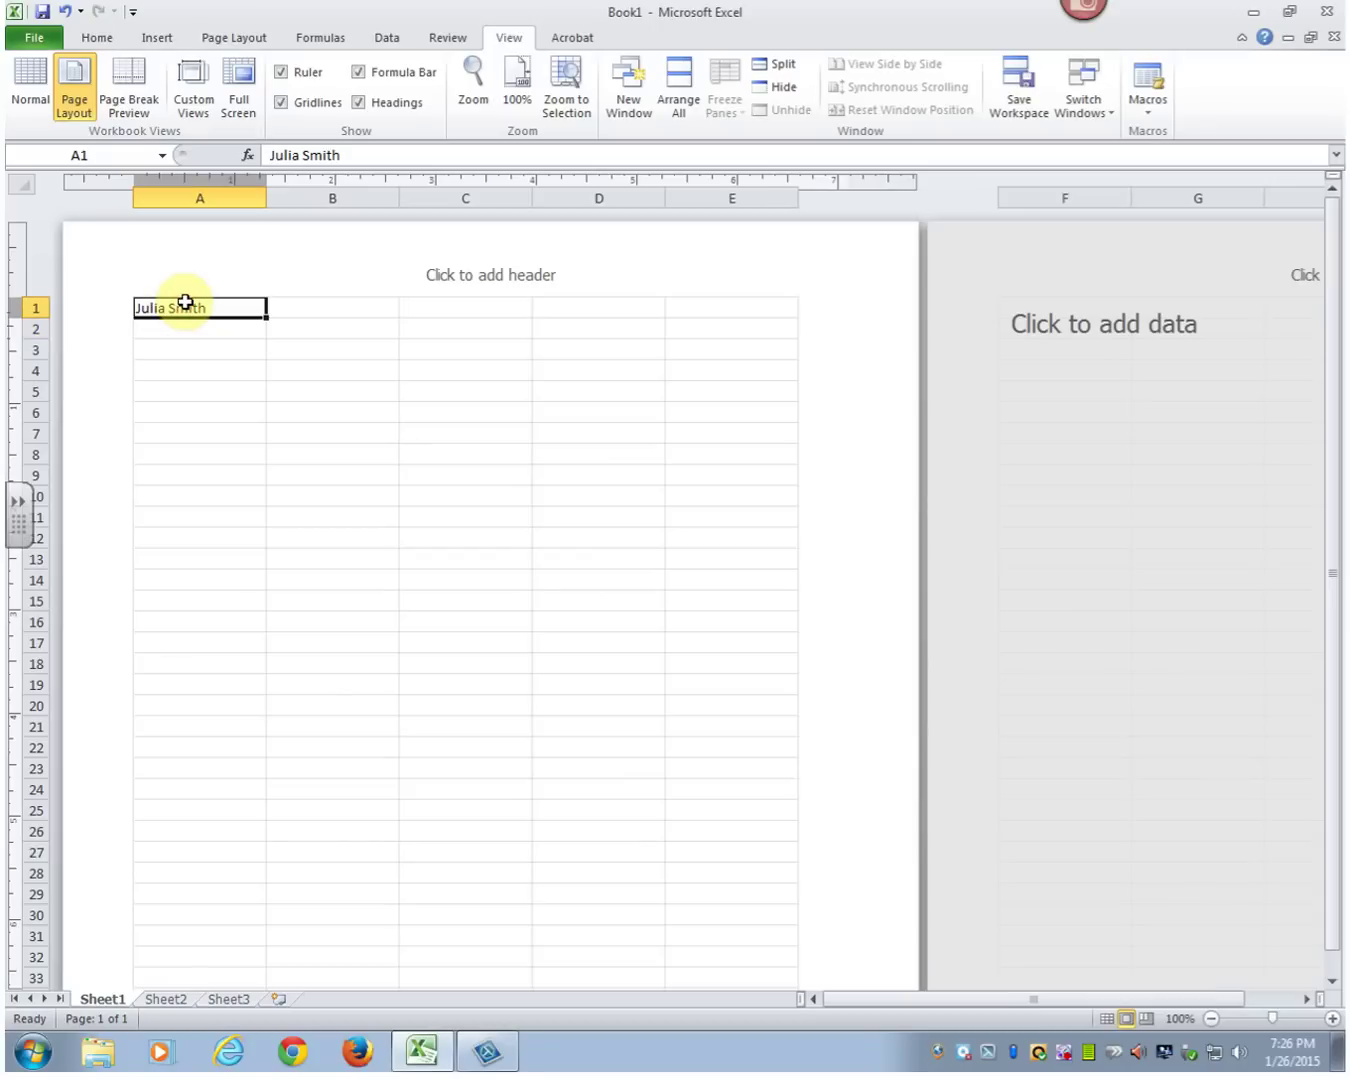
# Step: Enter the column headings "Voltage (VDC)" in A3 and "Torque (Ncm)" in B3
pyautogui.click(150, 348)
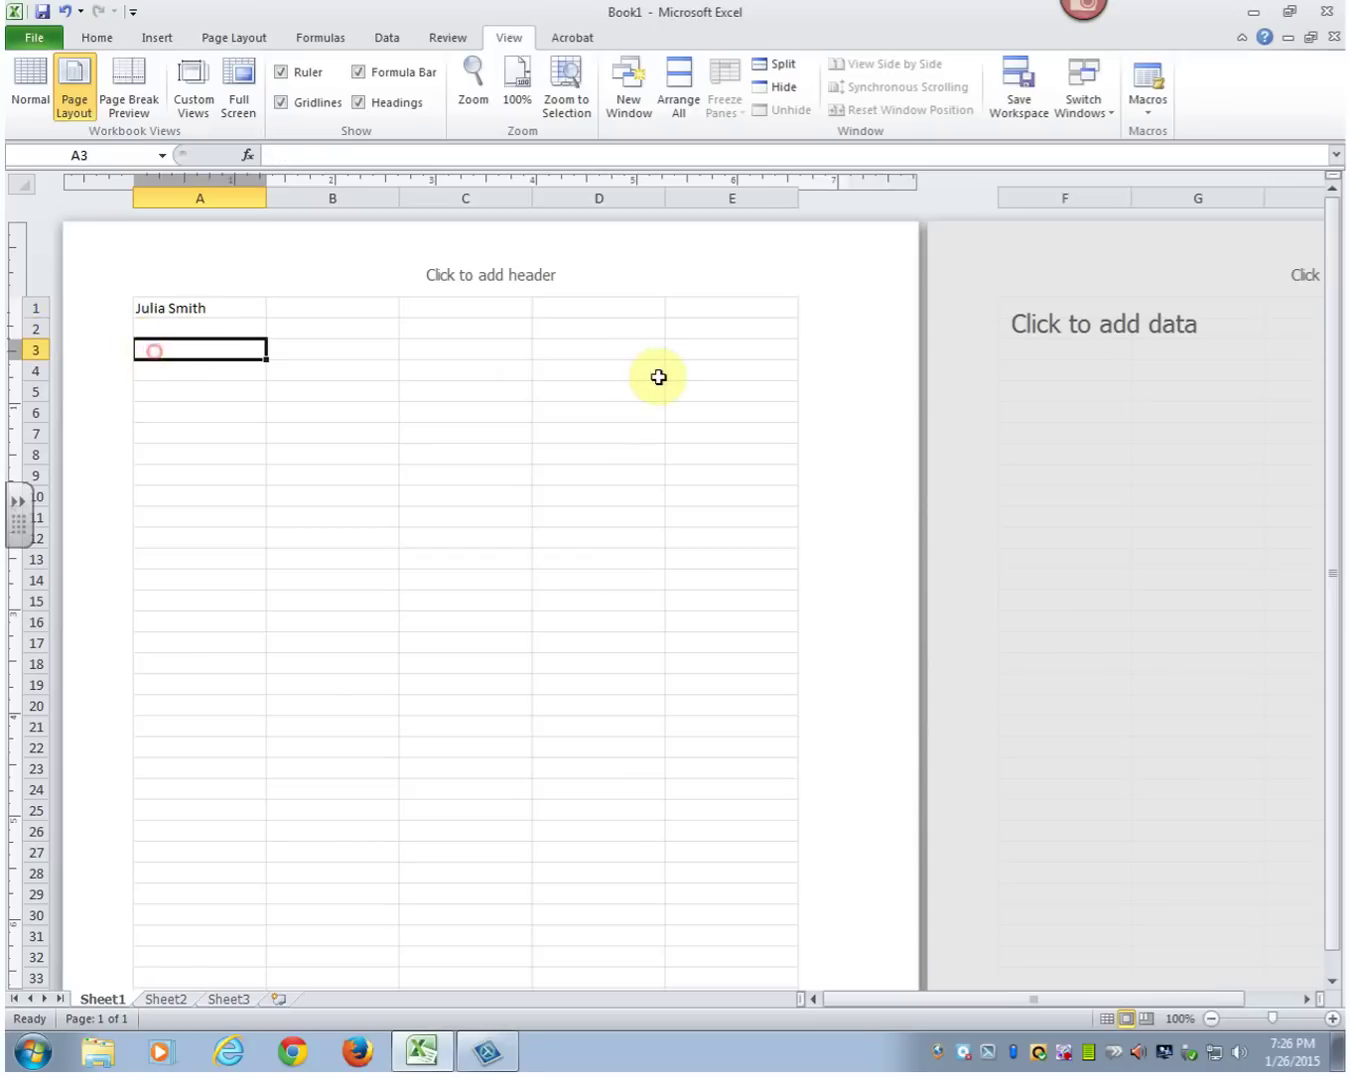
pyautogui.write('Voltage (')
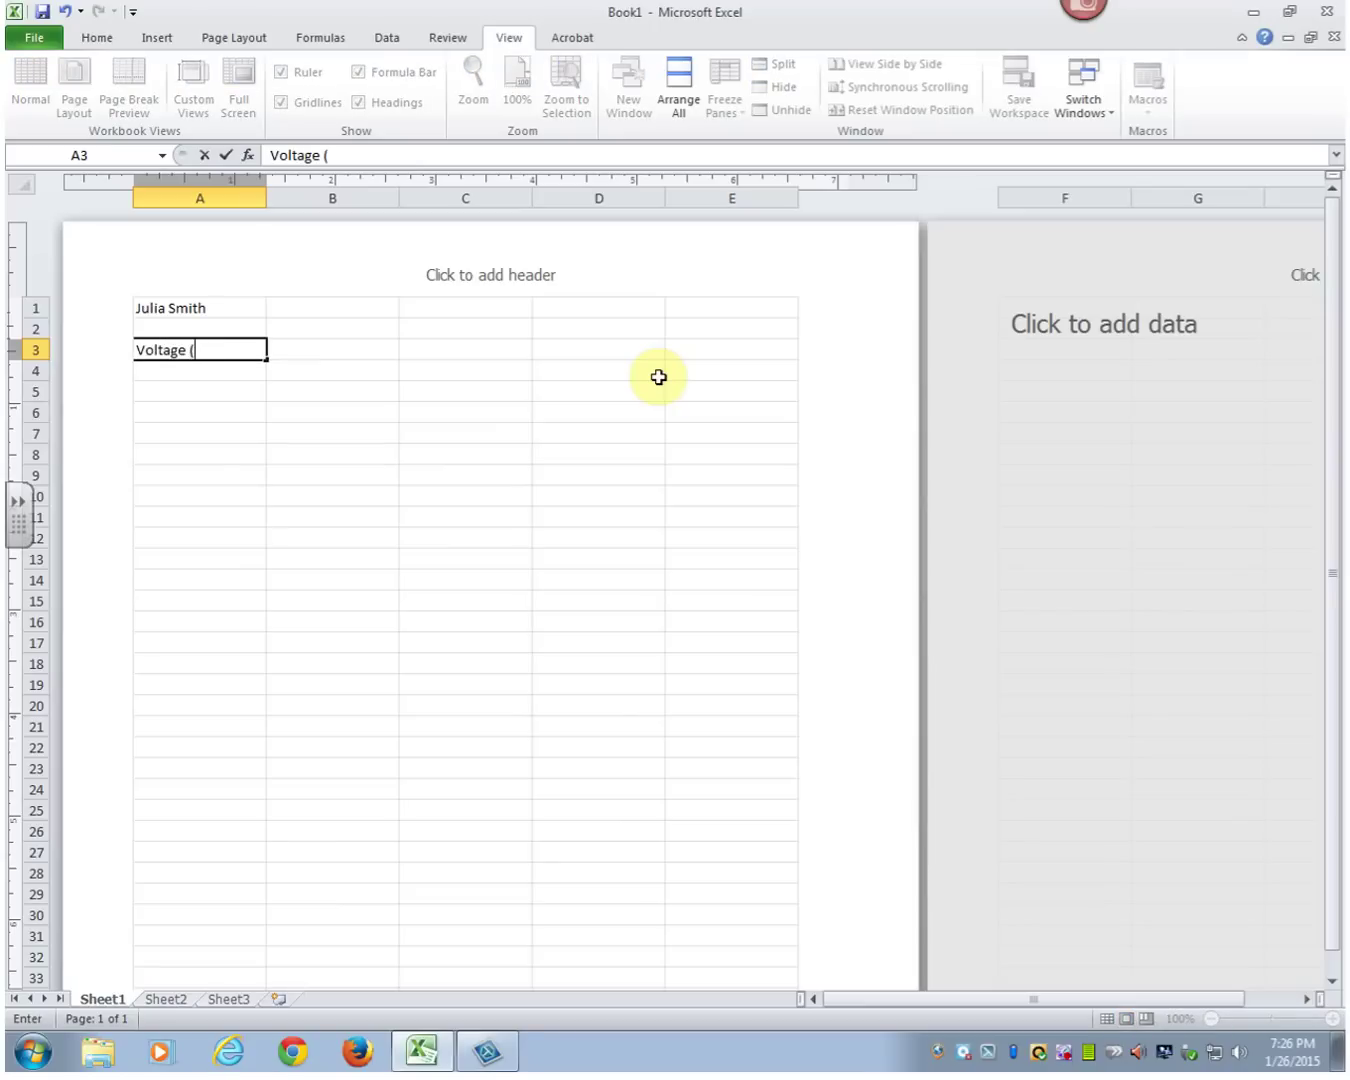
pyautogui.write('VDC)')
pyautogui.press('Tab')
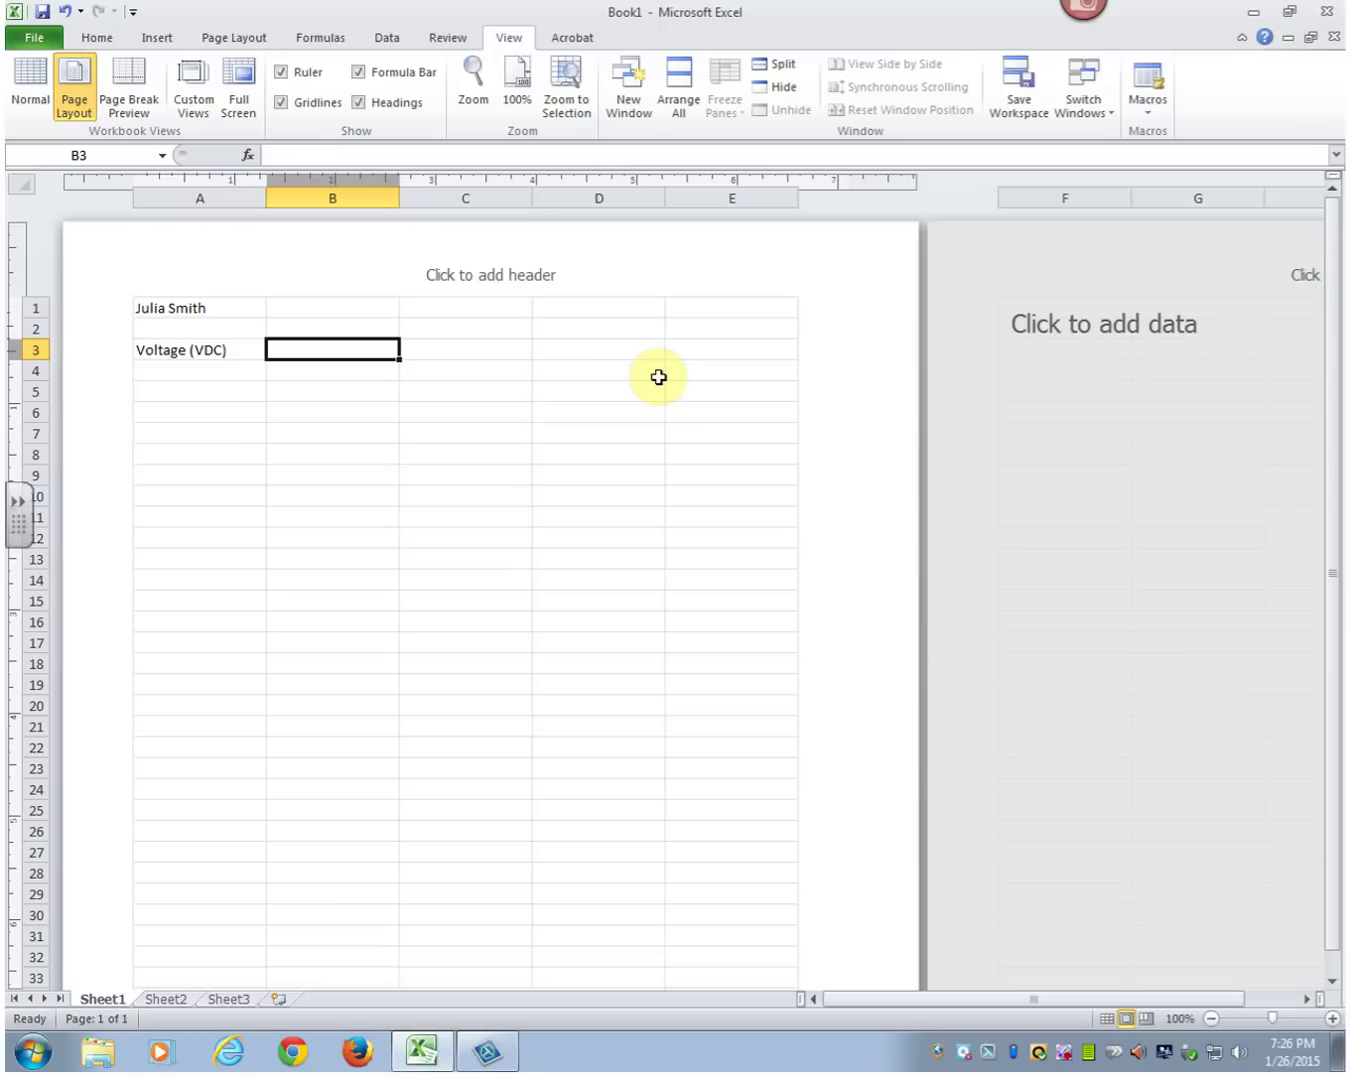
pyautogui.write('Torqu')
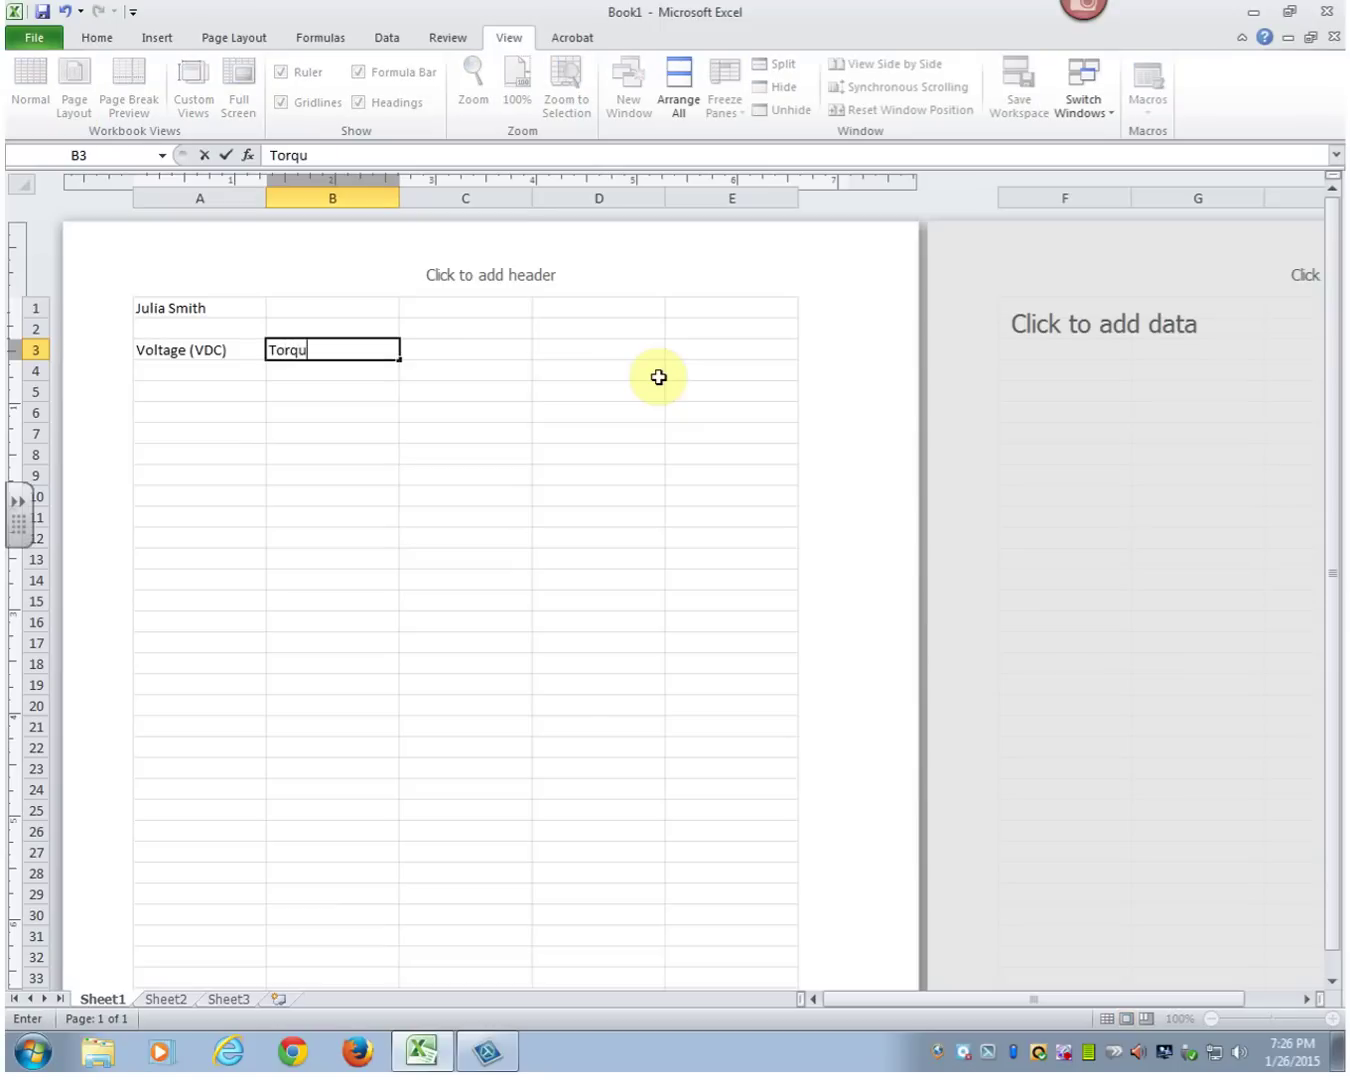
pyautogui.write('e (Ncm)')
pyautogui.press('Return')
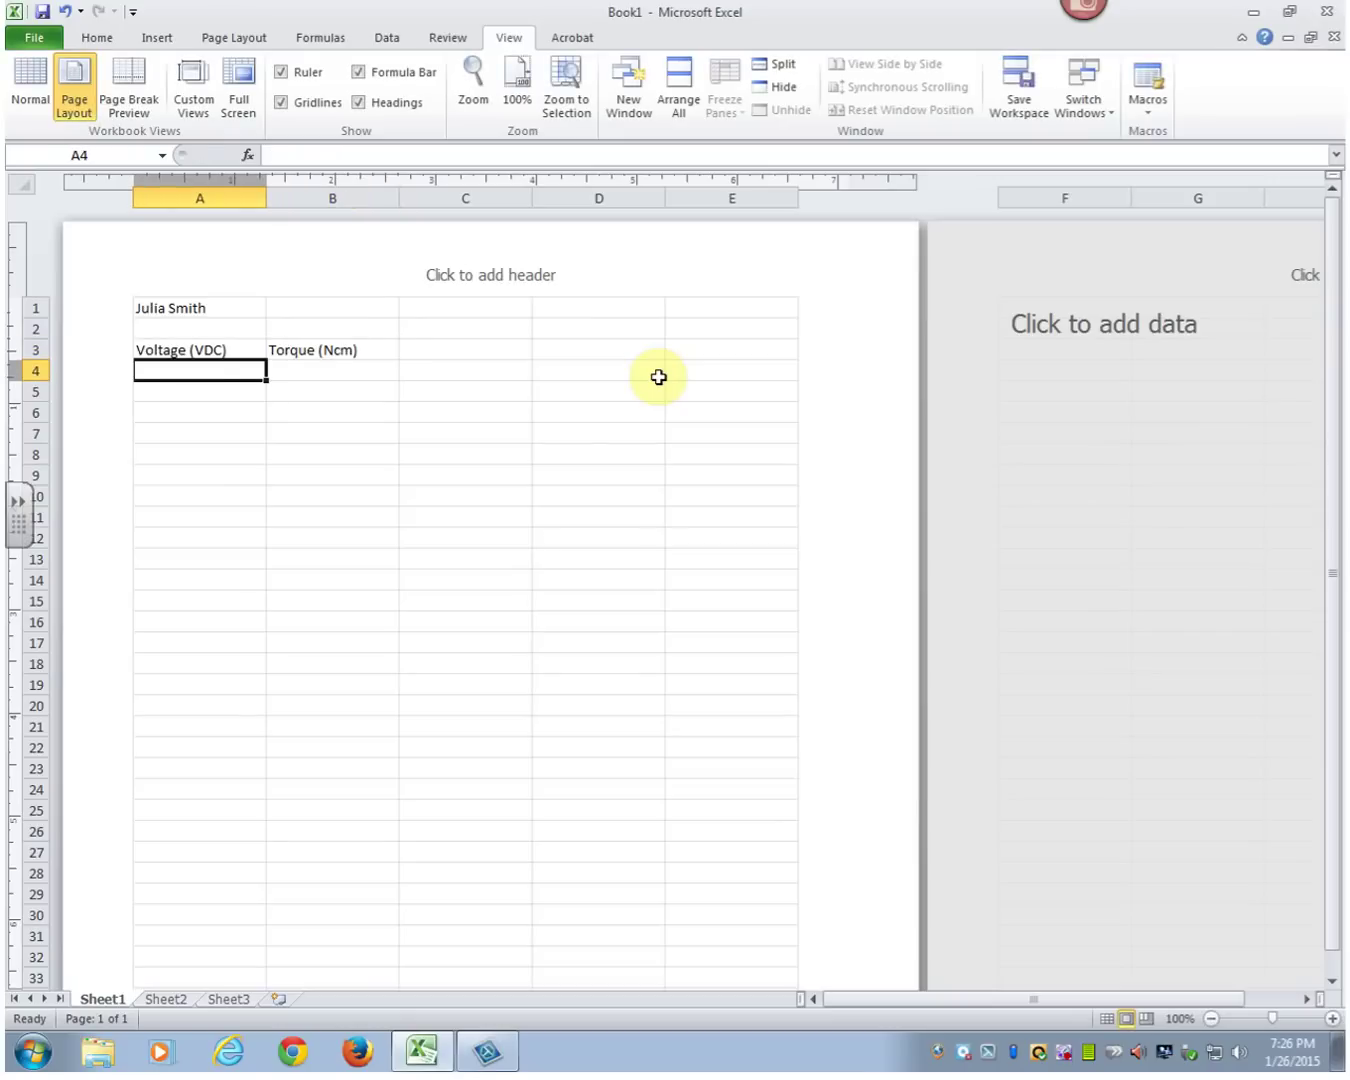
# Step: Enter the voltage values 5.12, 6.32, 8.98, 10.47 and 11.64 in cells A4 to A8
pyautogui.write('5.13')
pyautogui.press('Return')
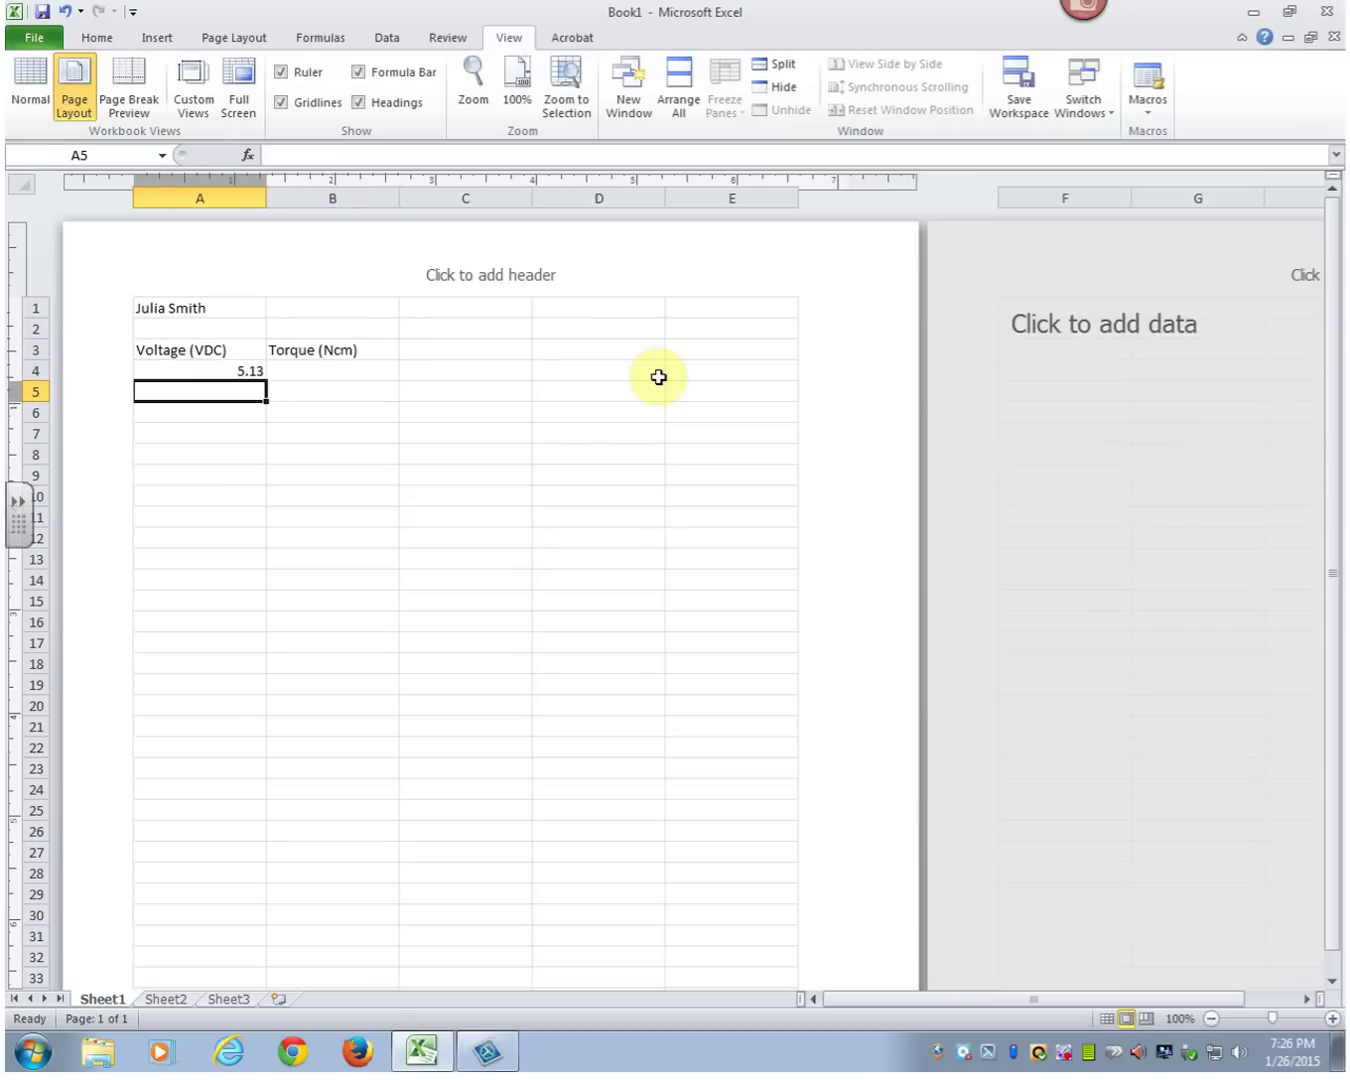
pyautogui.press('Up')
pyautogui.write('5.12')
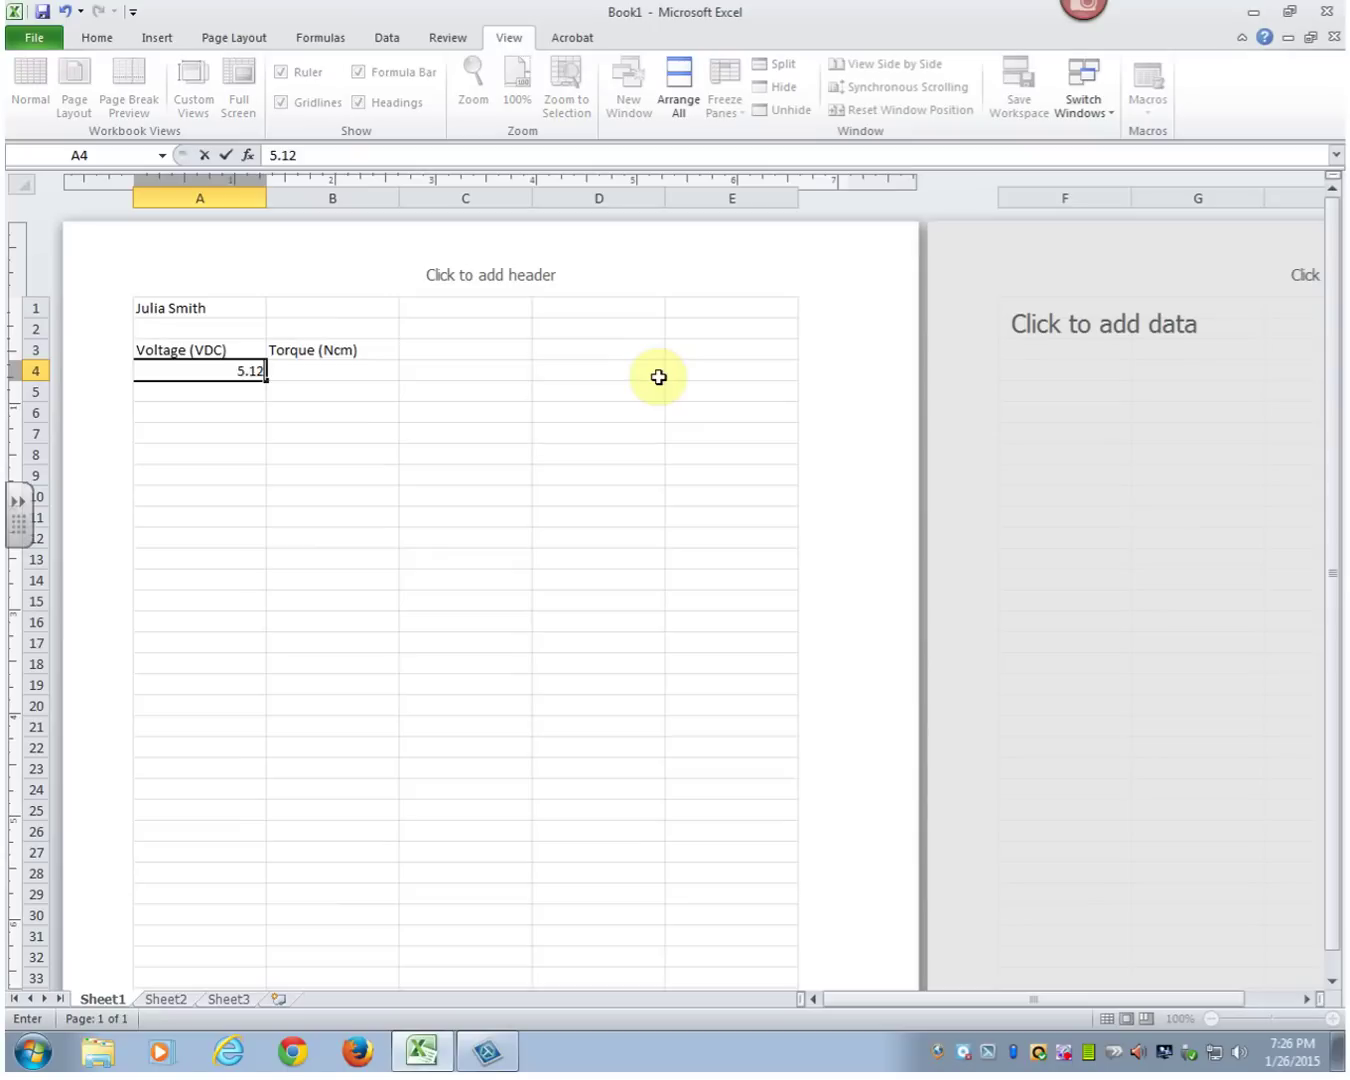
pyautogui.press('Return')
pyautogui.write('6.32')
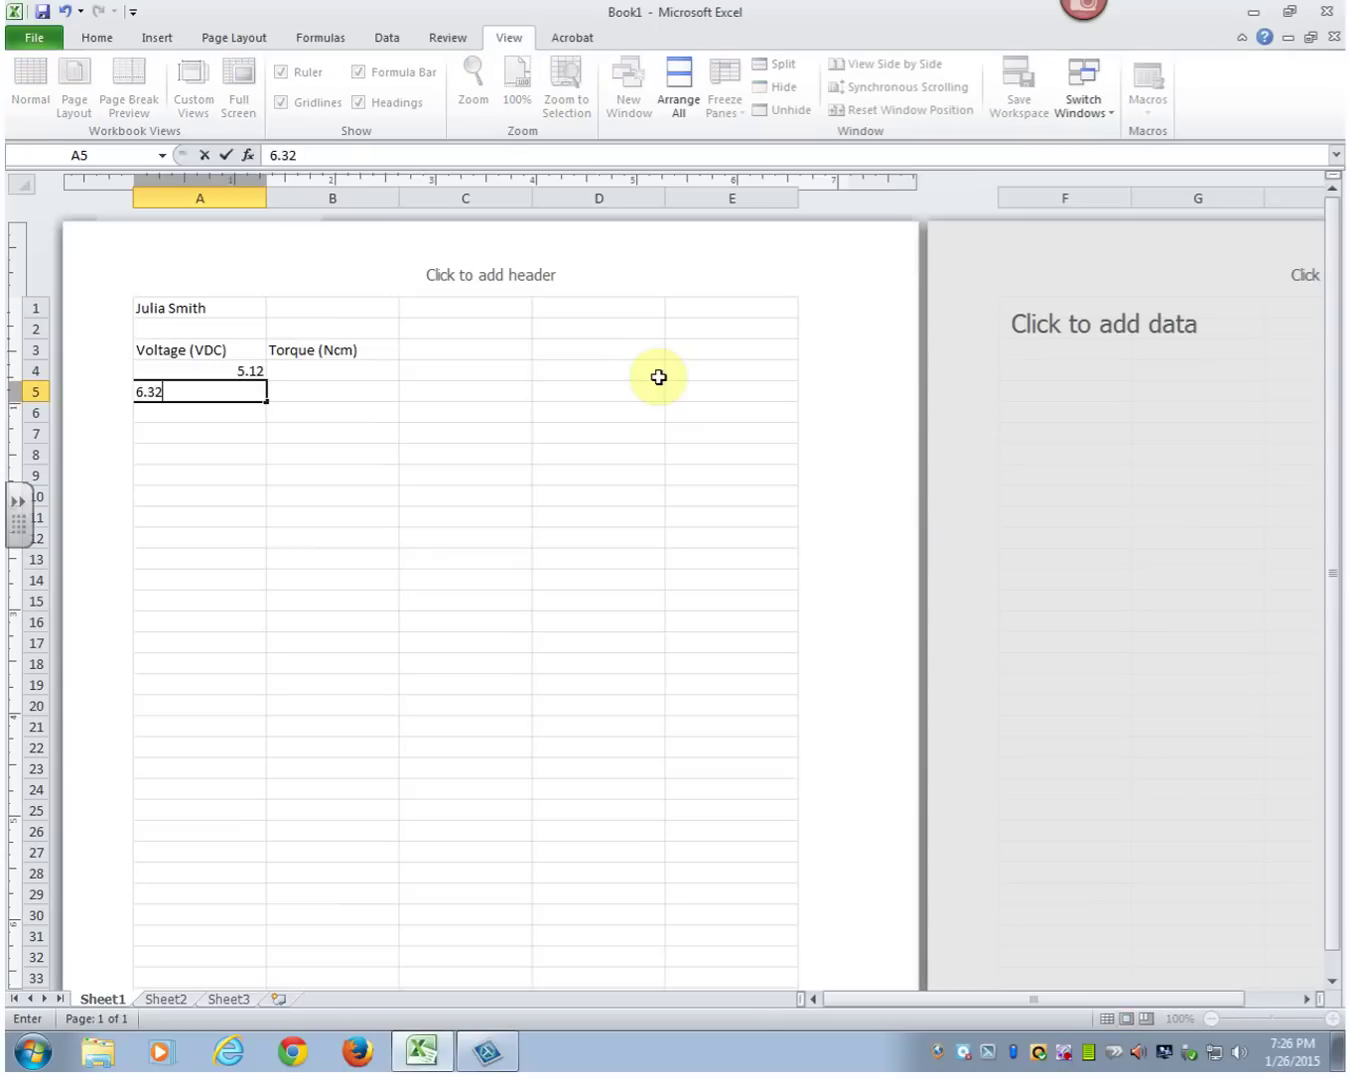
pyautogui.press('Return')
pyautogui.write('8.98')
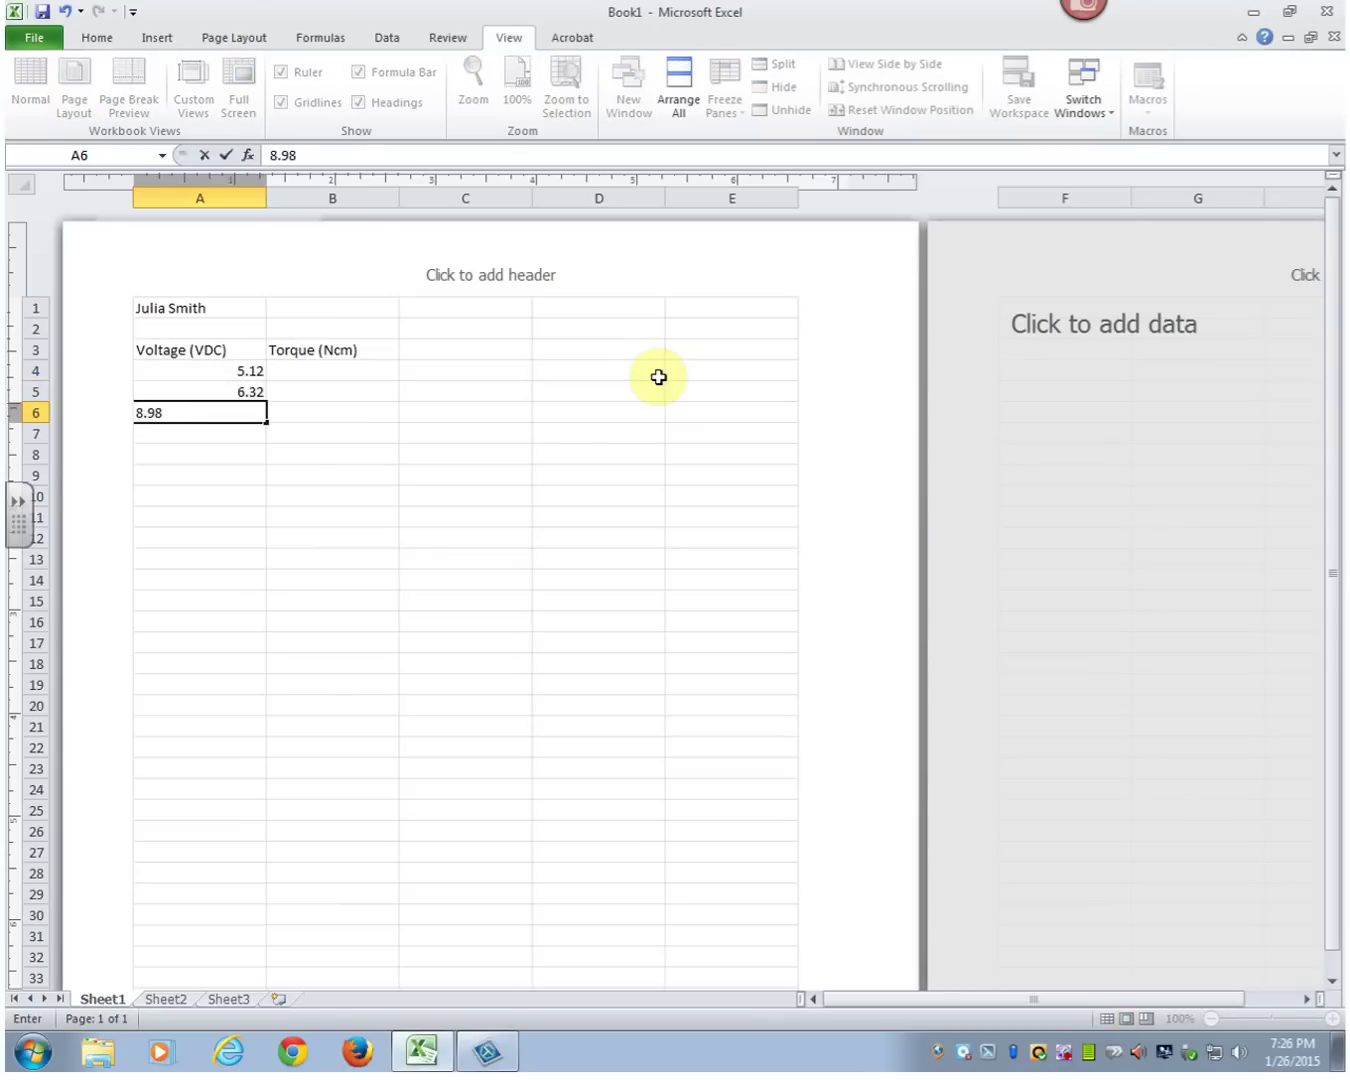
pyautogui.press('Return')
pyautogui.write('10.47')
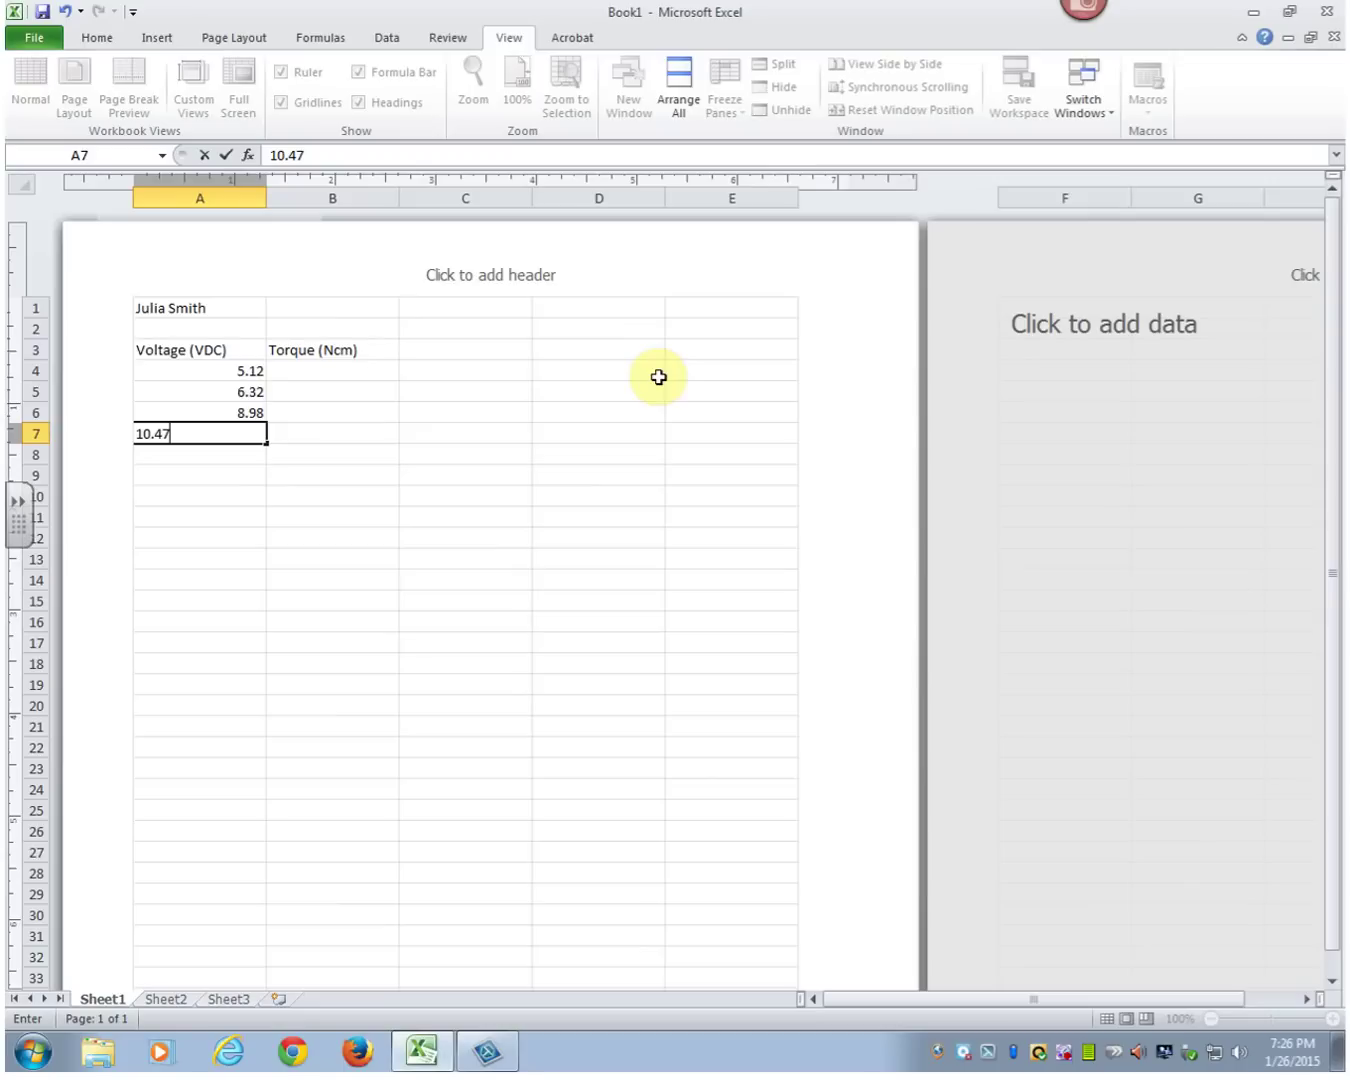
pyautogui.press('Return')
pyautogui.write('11')
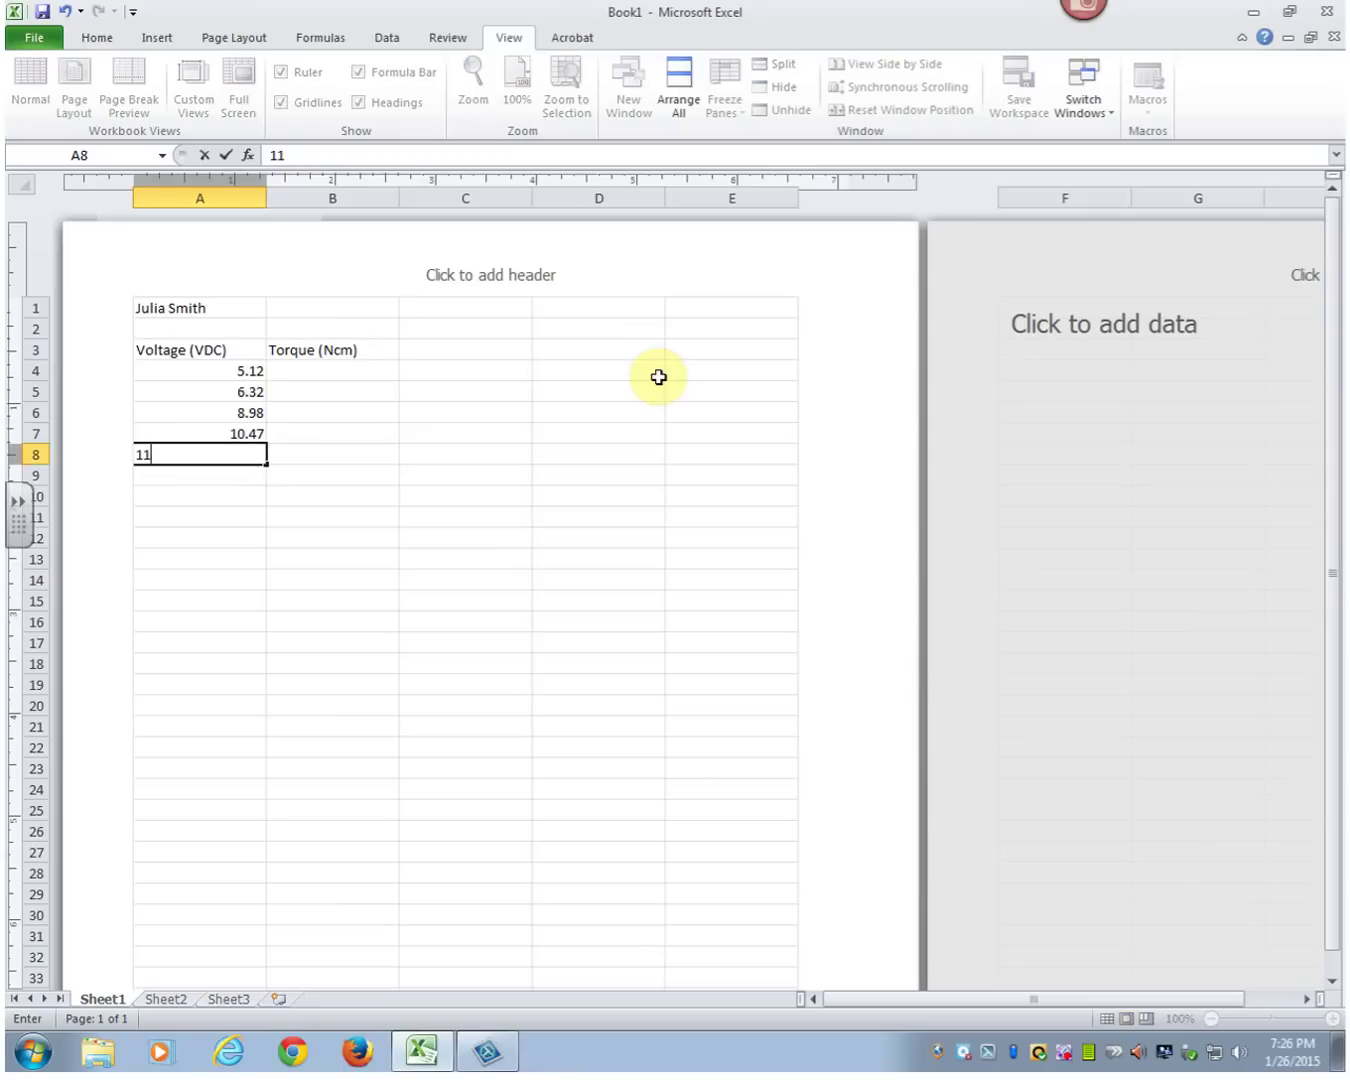
pyautogui.write('.64')
pyautogui.press('Return')
# Step: Enter the torque values 0.14, 0.27, 0.28, 0.42 and 0.53 in cells B4 to B8
pyautogui.press('Right')
pyautogui.press('Up')
pyautogui.press('Up')
pyautogui.press('Up')
pyautogui.press('Up')
pyautogui.press('Up')
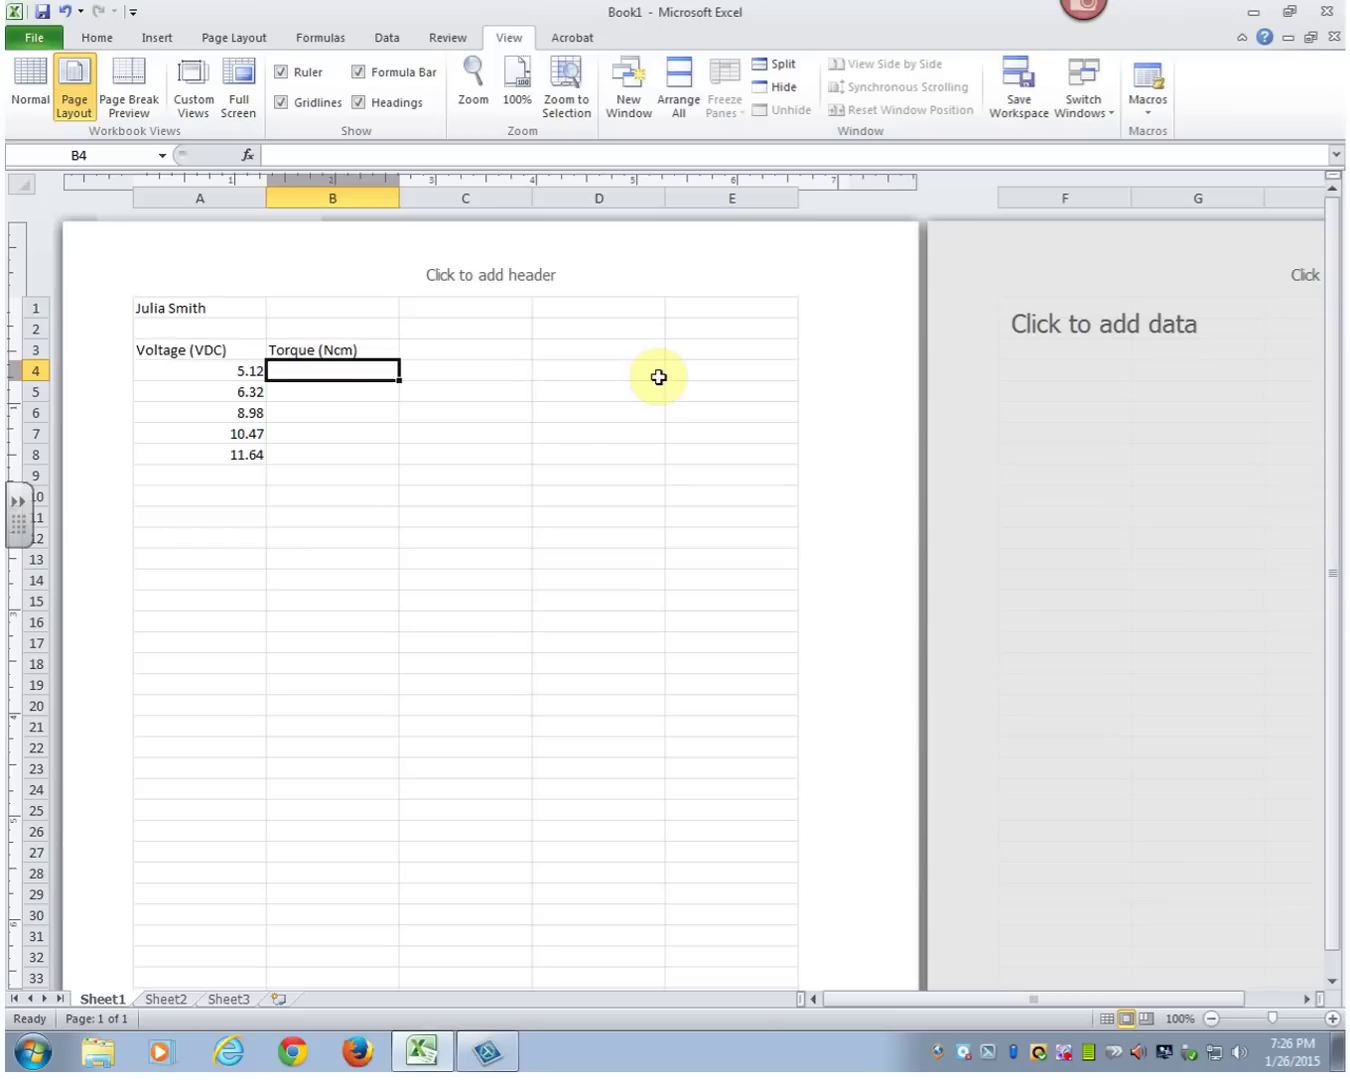
pyautogui.write('0.14')
pyautogui.press('Return')
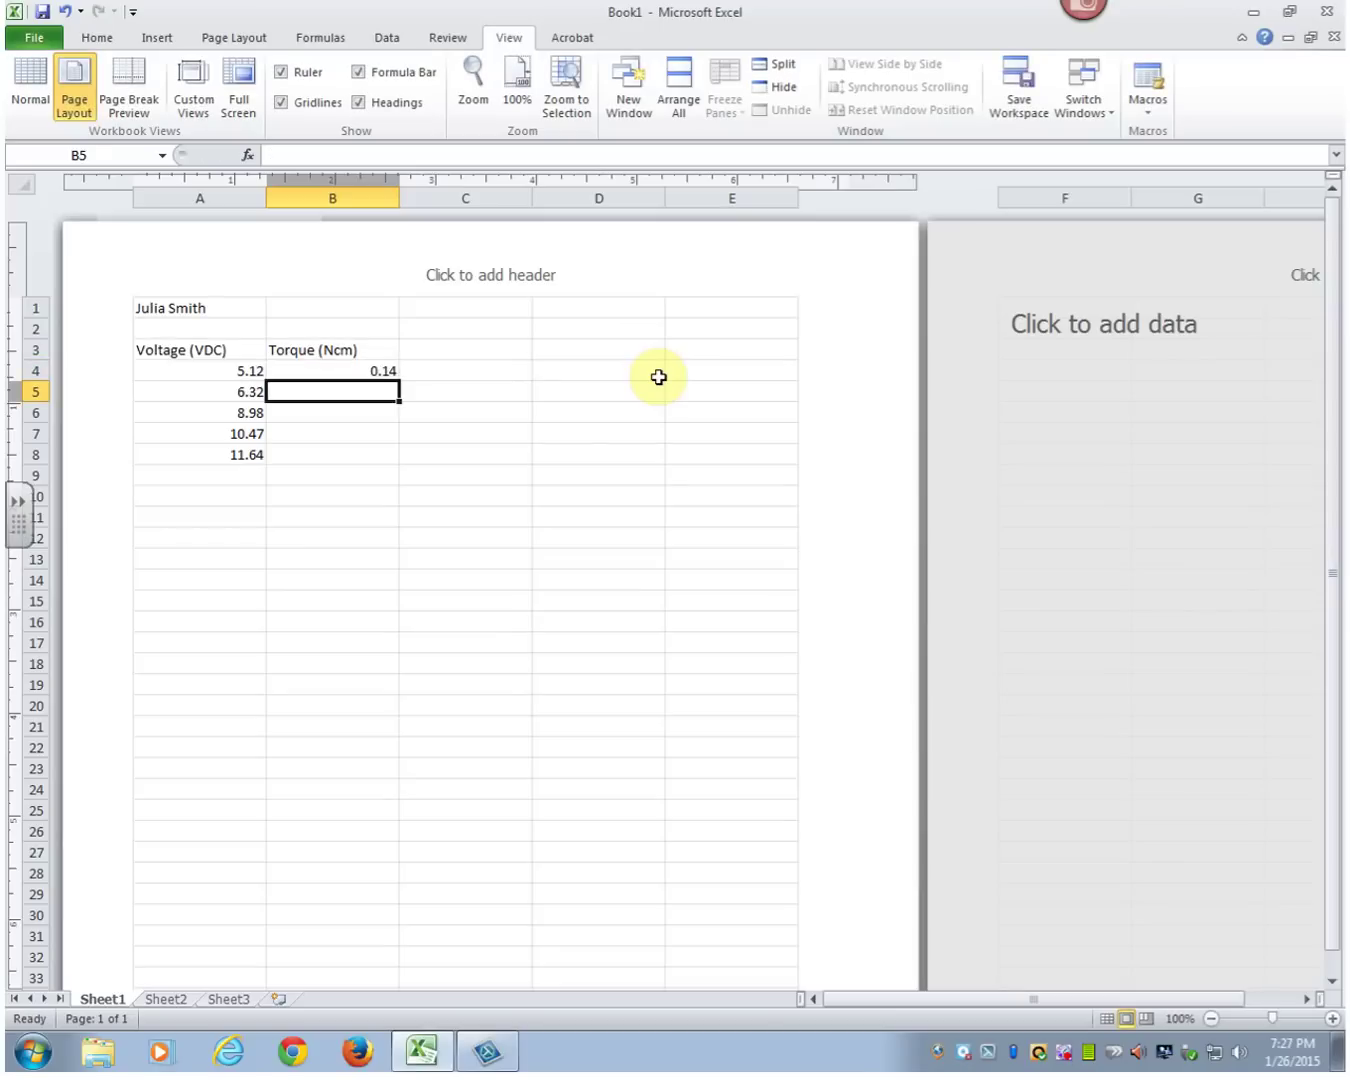
pyautogui.write('0.27')
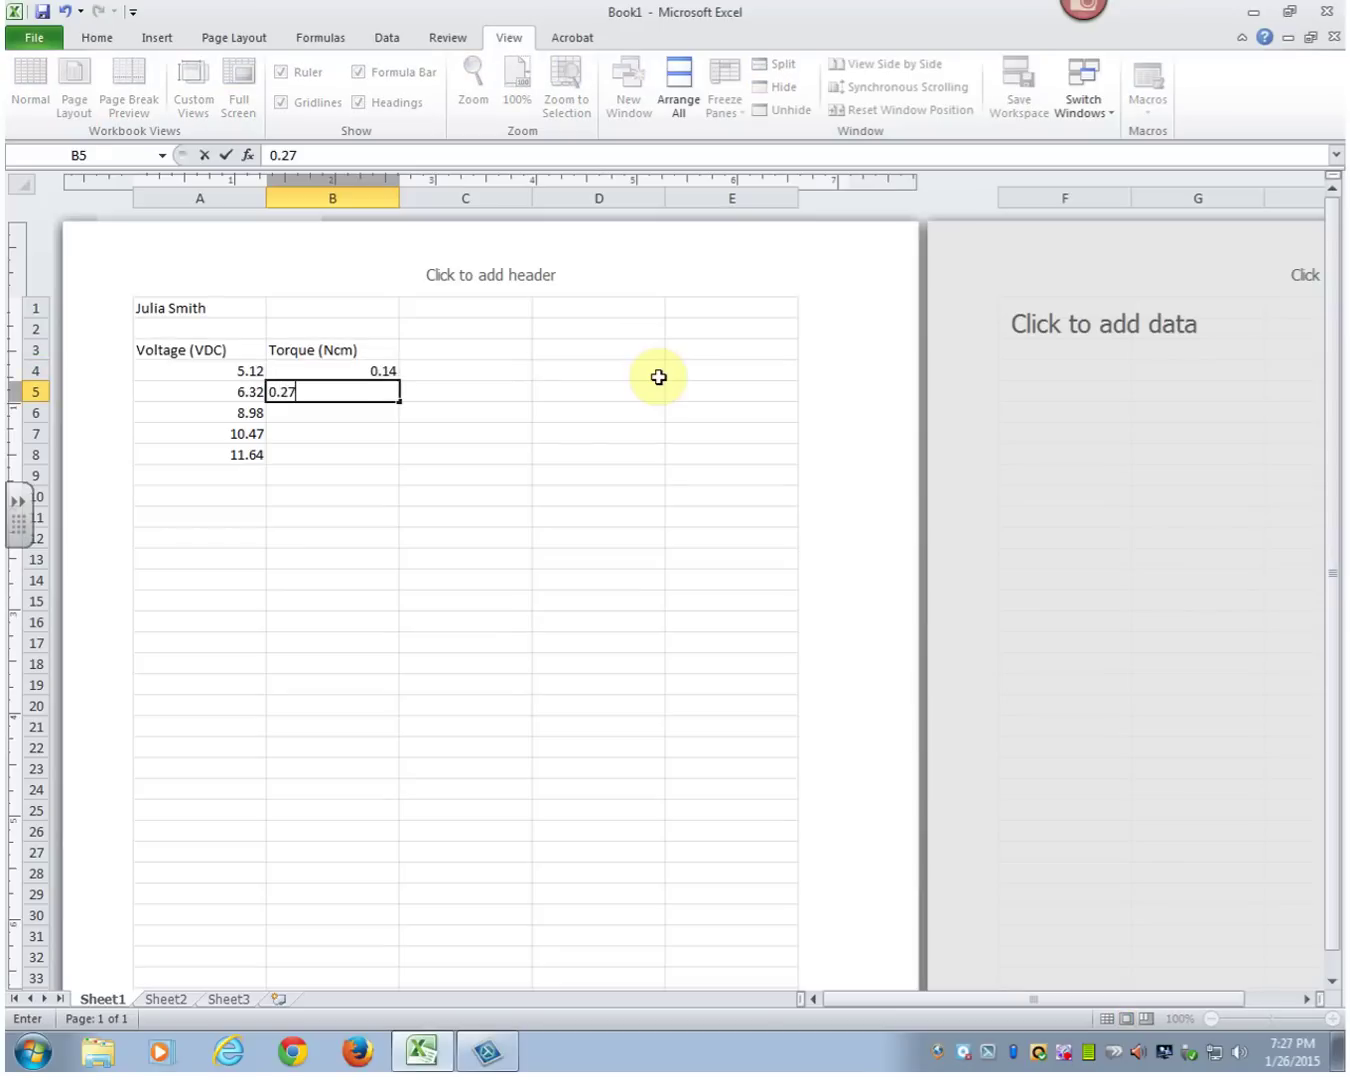
pyautogui.press('Return')
pyautogui.write('0.28')
pyautogui.press('Return')
pyautogui.write('0.42')
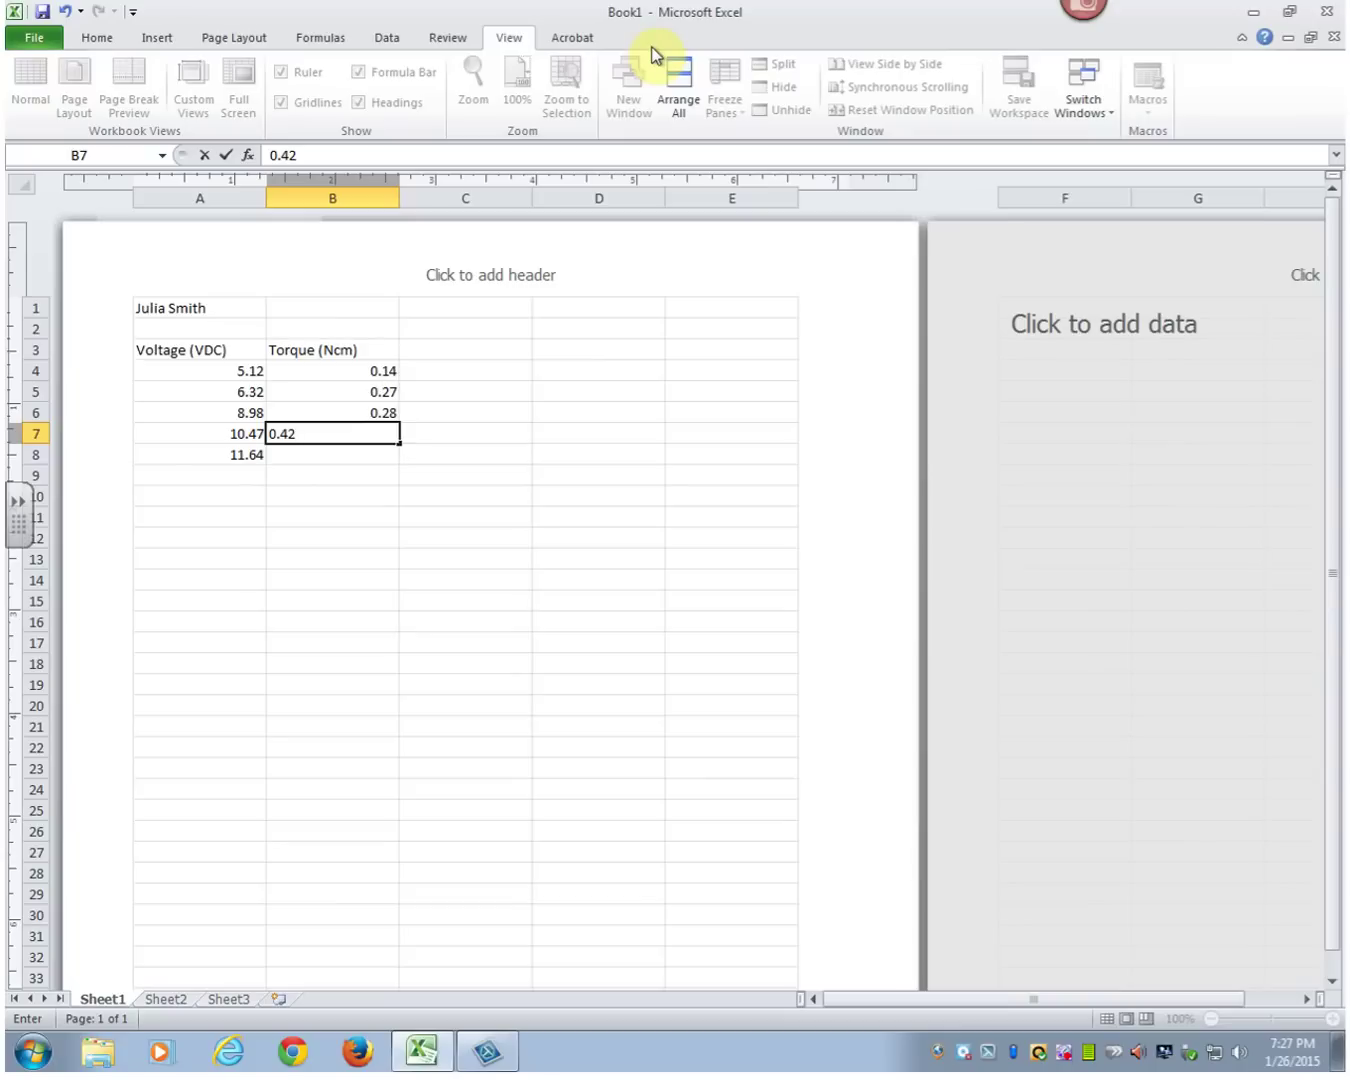
pyautogui.press('Return')
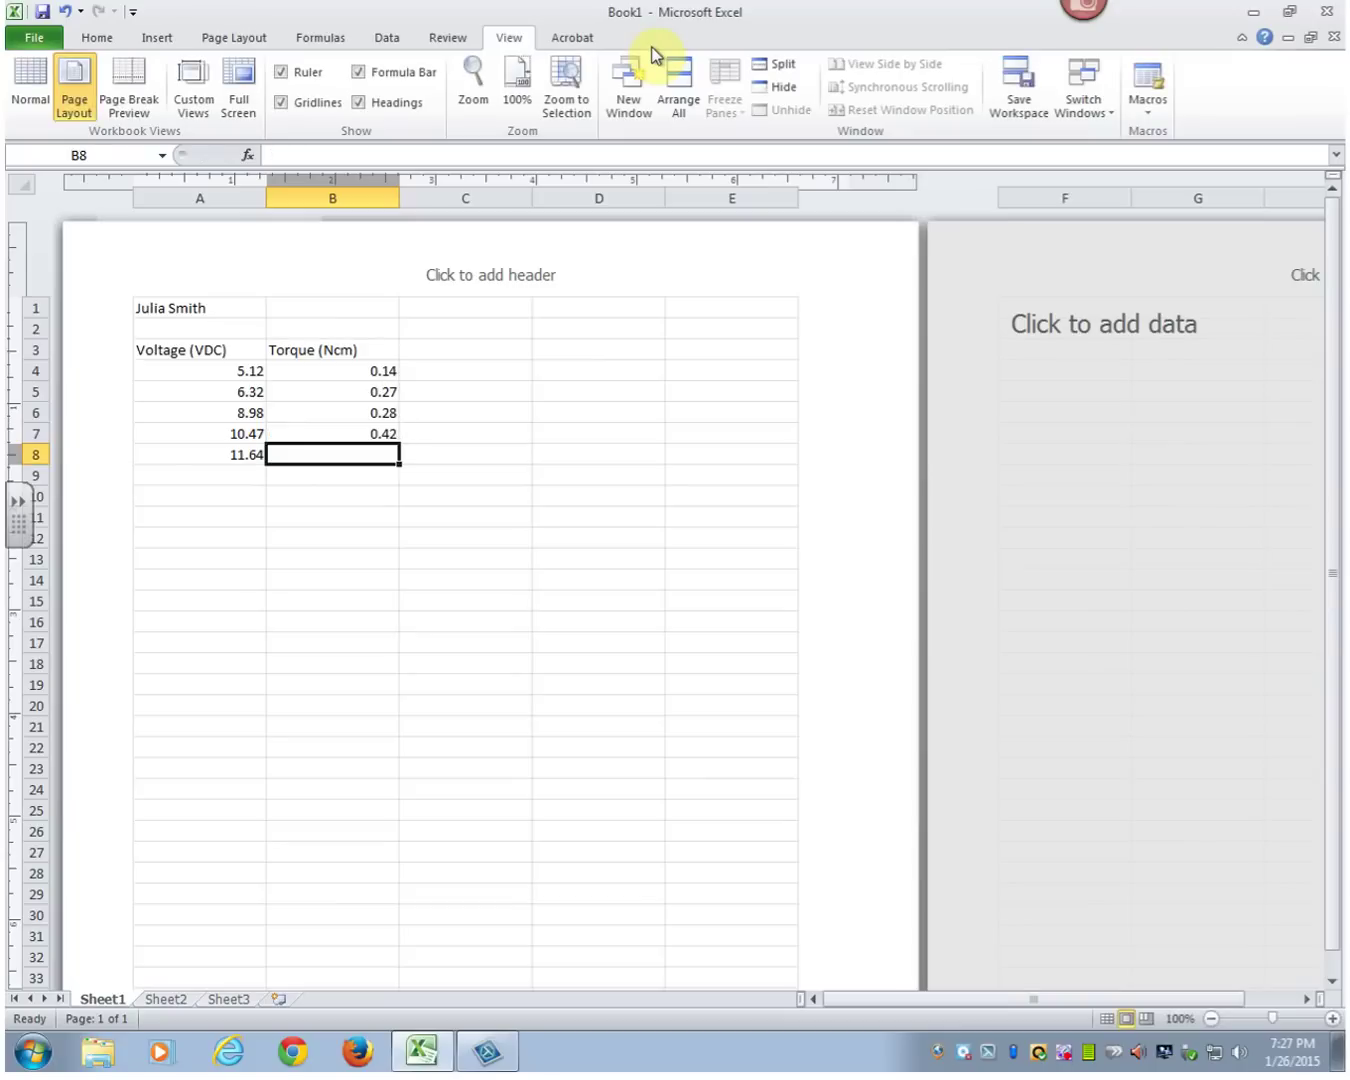
pyautogui.write('0.53')
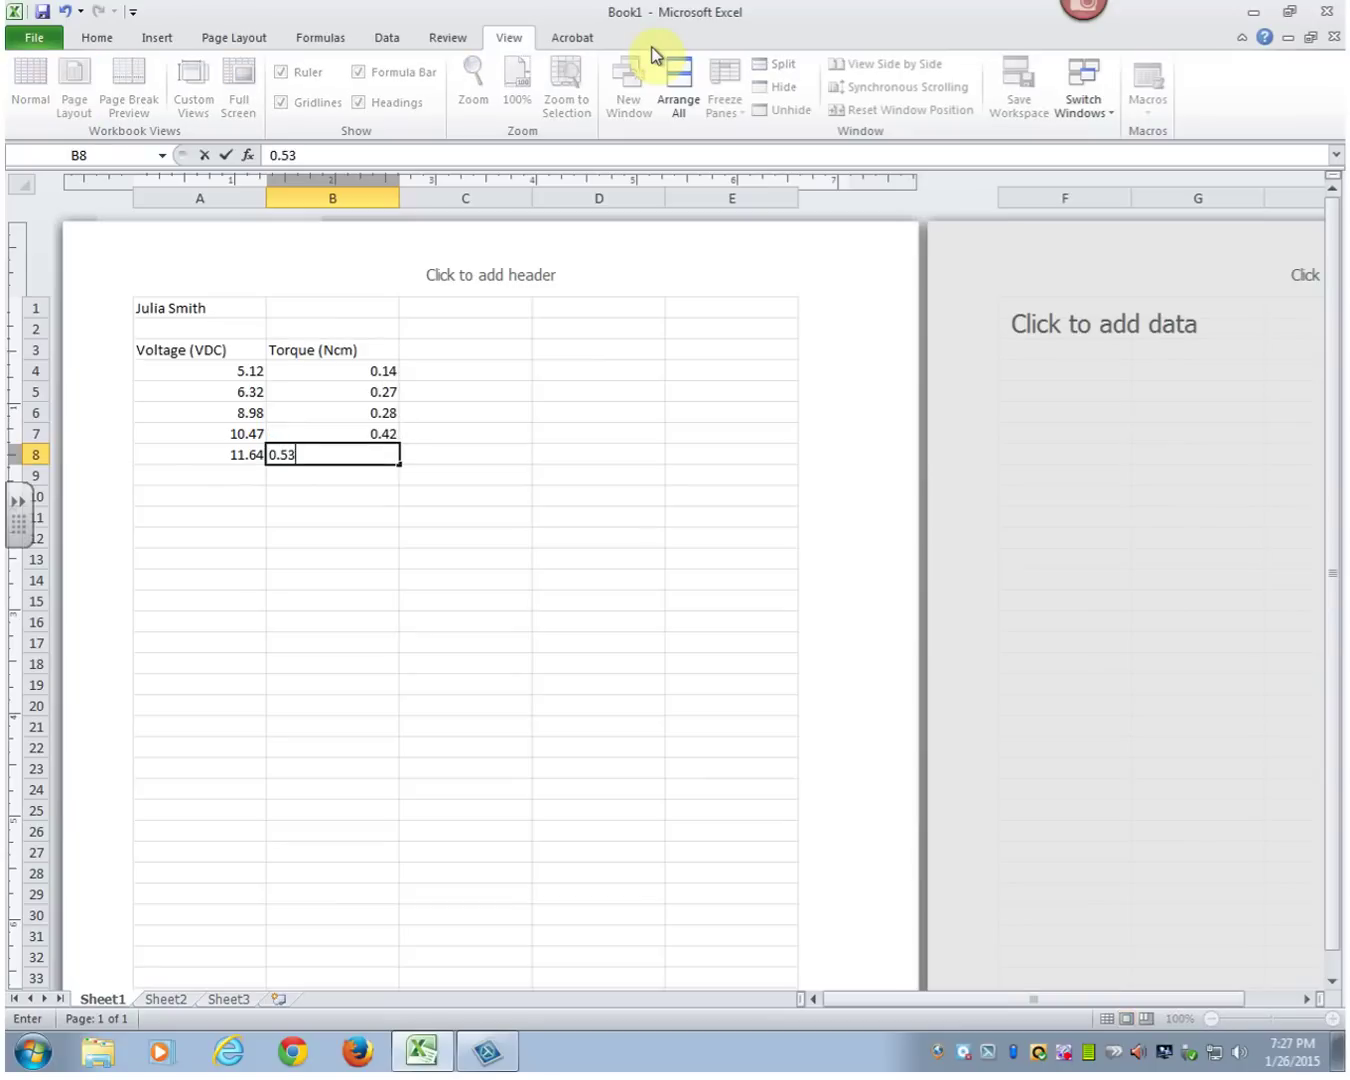
pyautogui.press('Return')
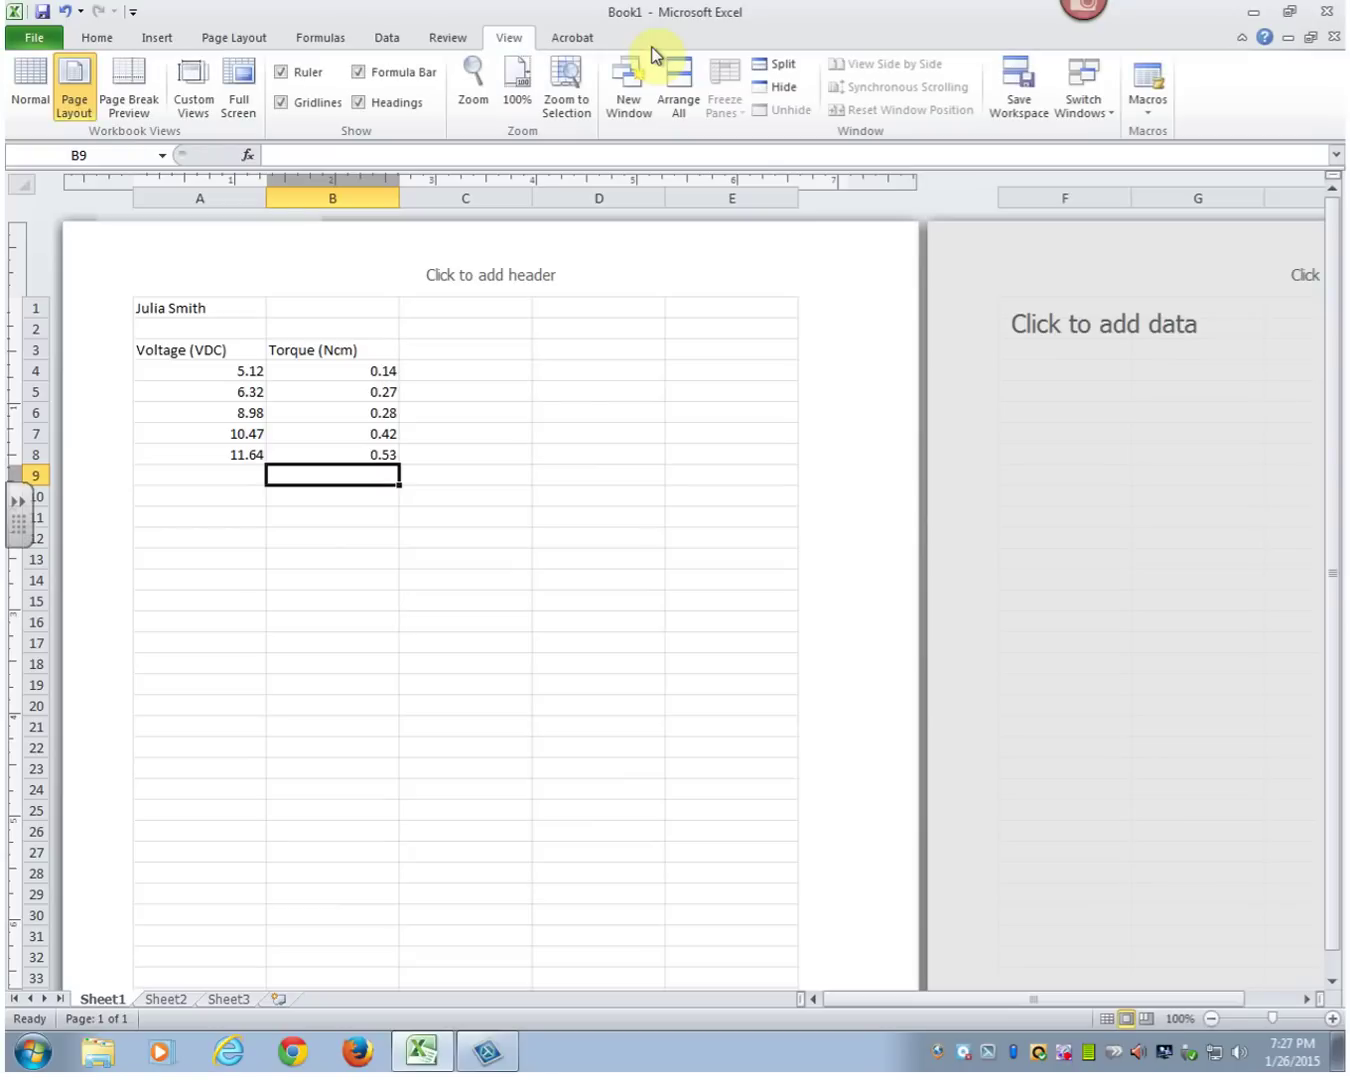
# Step: Insert a markers-only scatter chart from the data in A4:B8 and place it below the table
pyautogui.moveTo(187, 369); pyautogui.dragTo(350, 453)
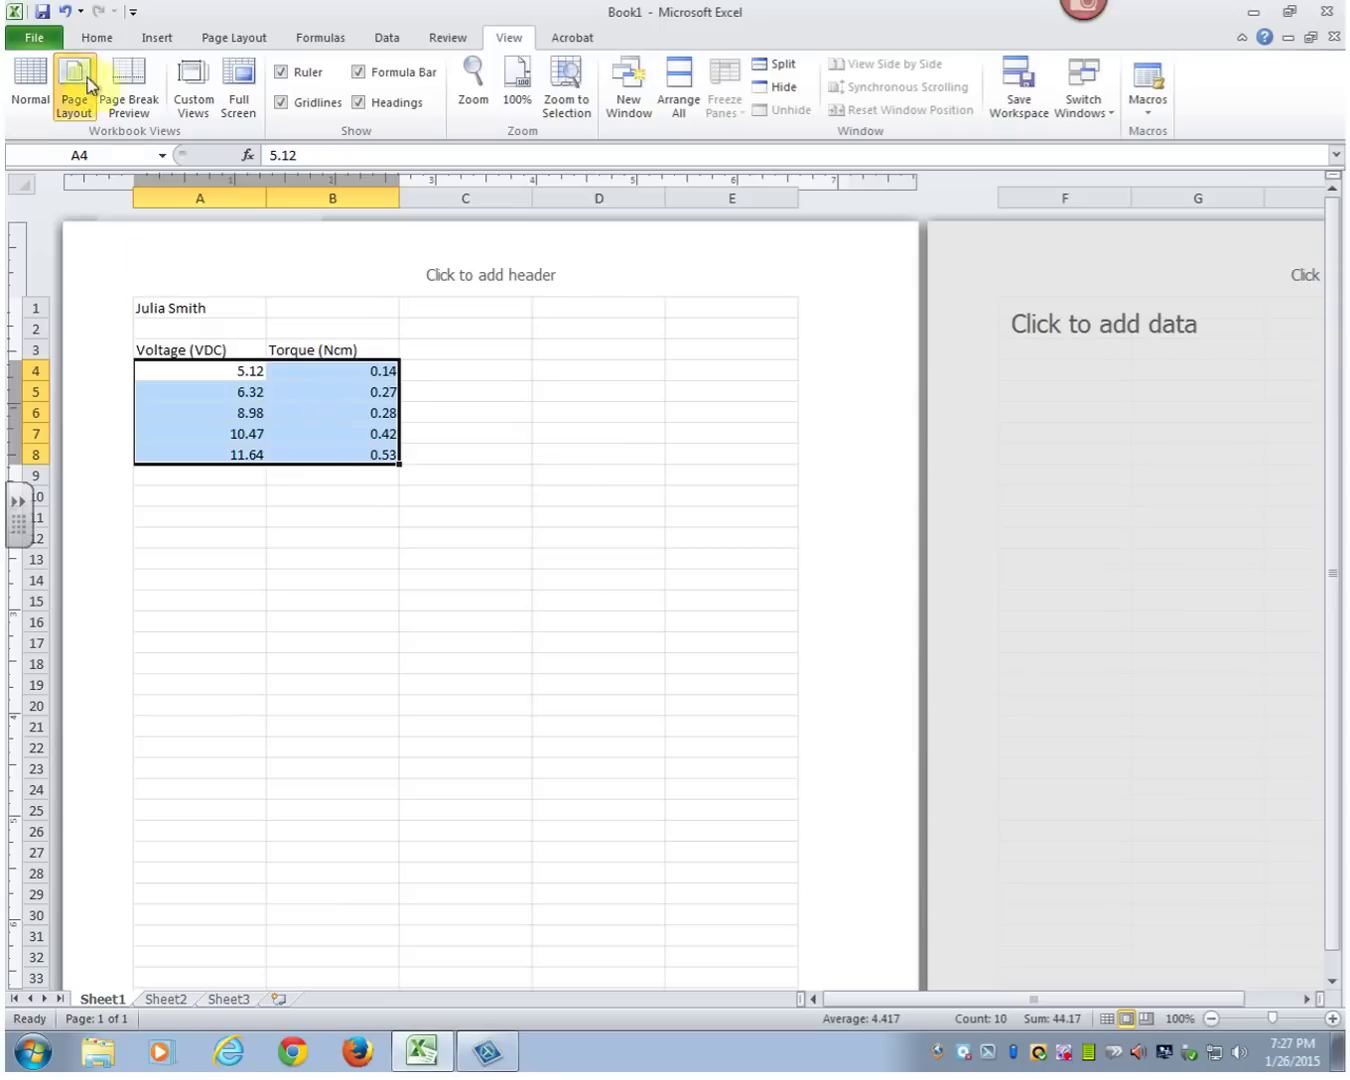
pyautogui.click(157, 40)
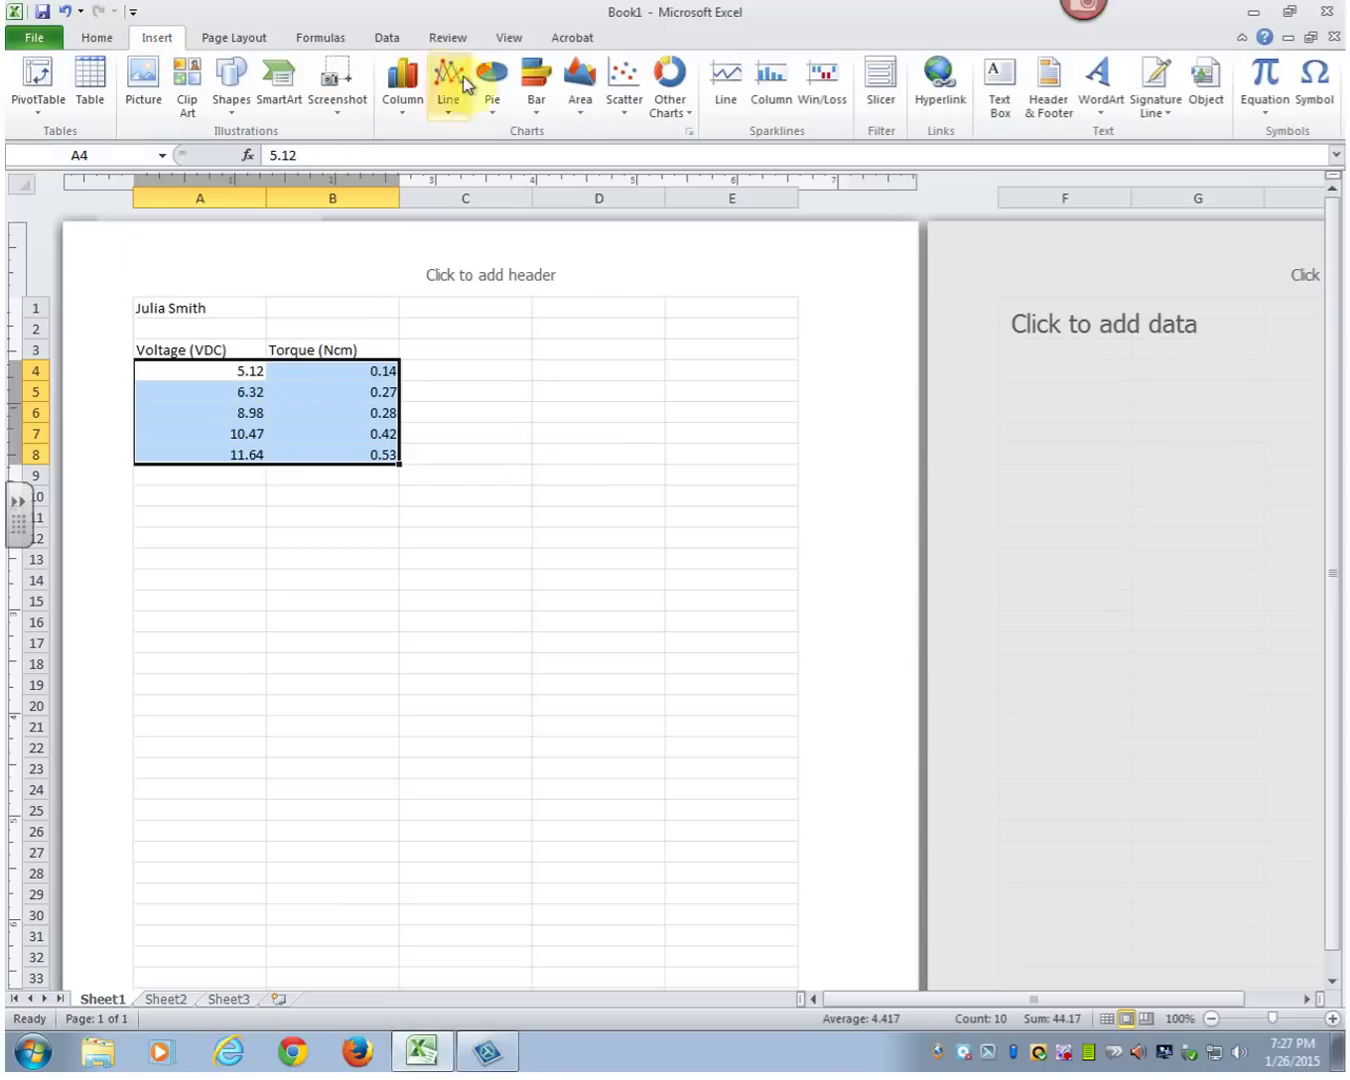
pyautogui.click(630, 108)
pyautogui.click(634, 165)
pyautogui.moveTo(665, 562); pyautogui.dragTo(594, 592)
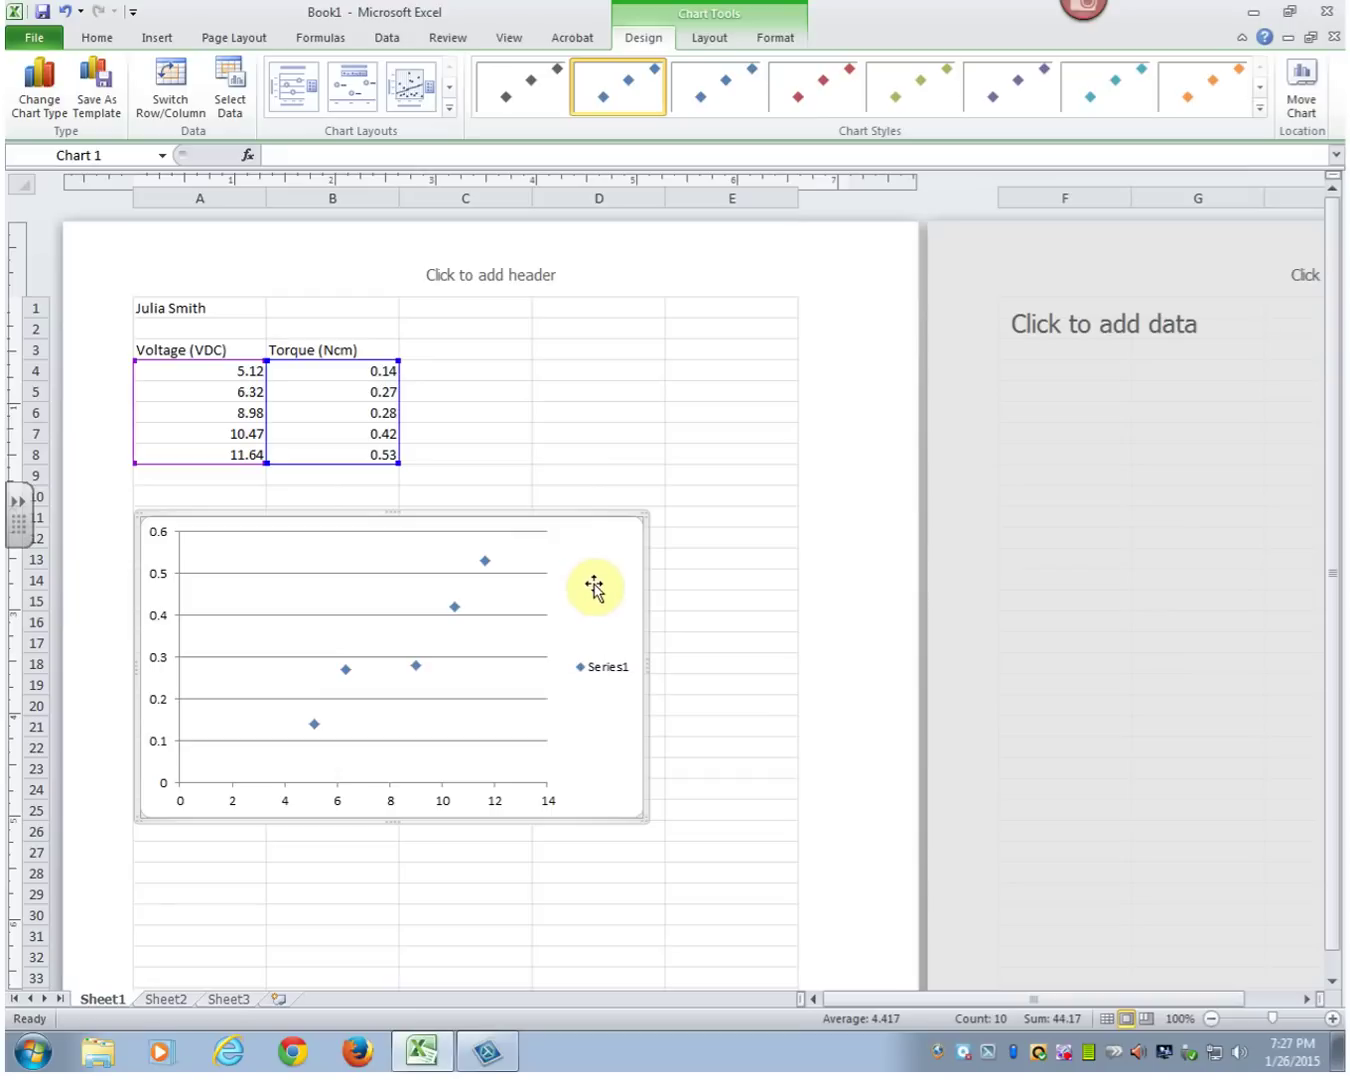
# Step: Apply the chart layout with chart and axis titles, and set the horizontal axis title to "Voltage (VDC)"
pyautogui.click(298, 85)
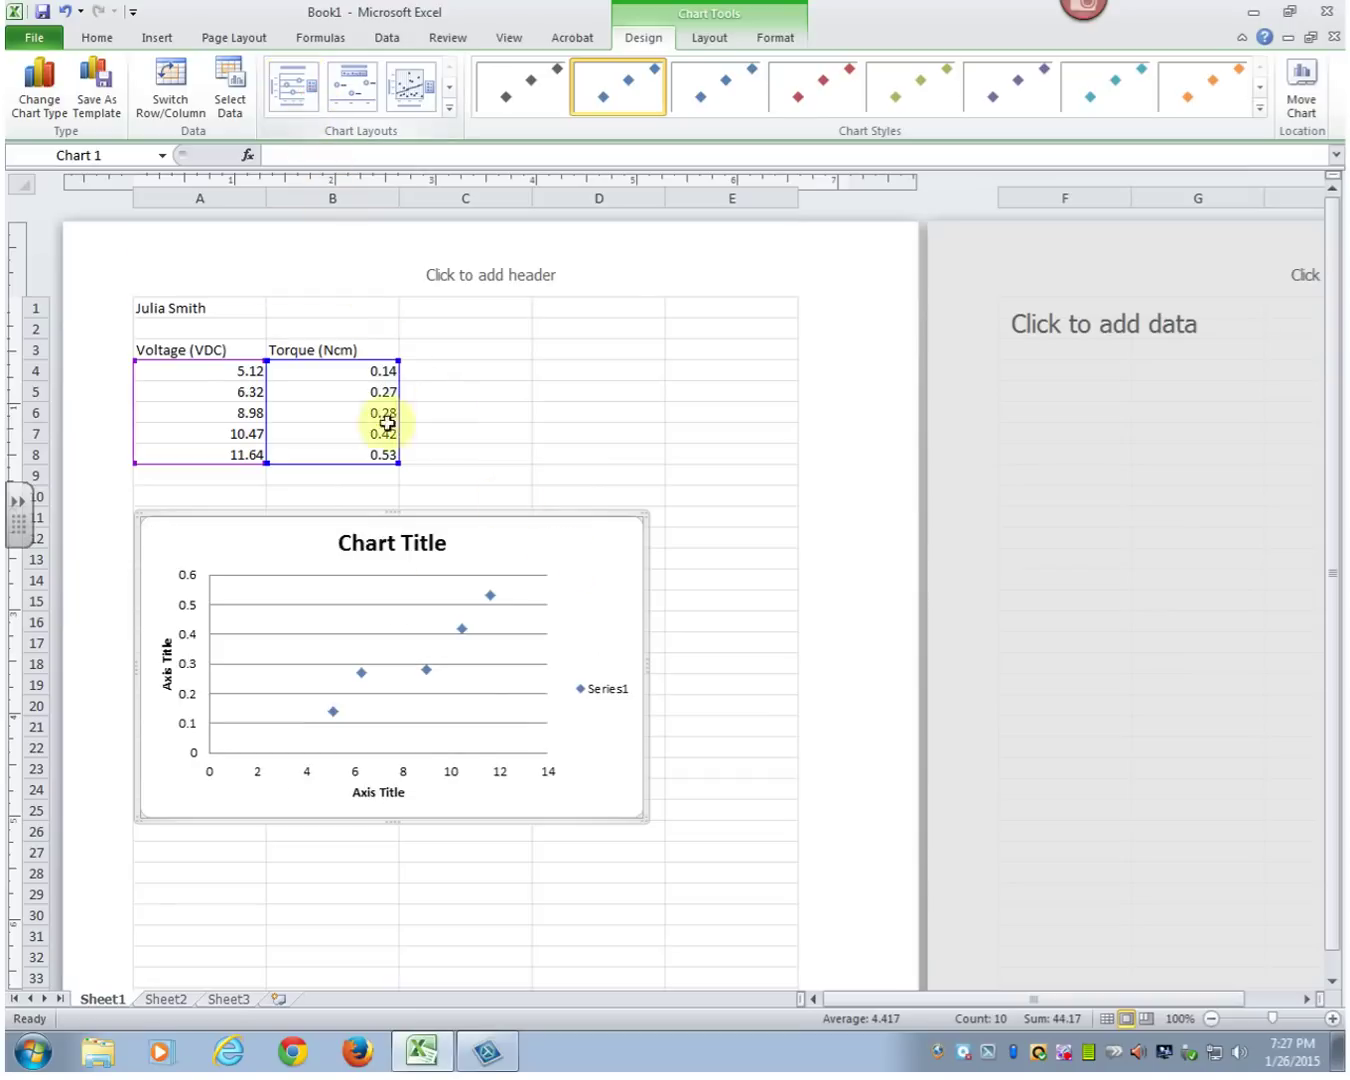
pyautogui.click(390, 793)
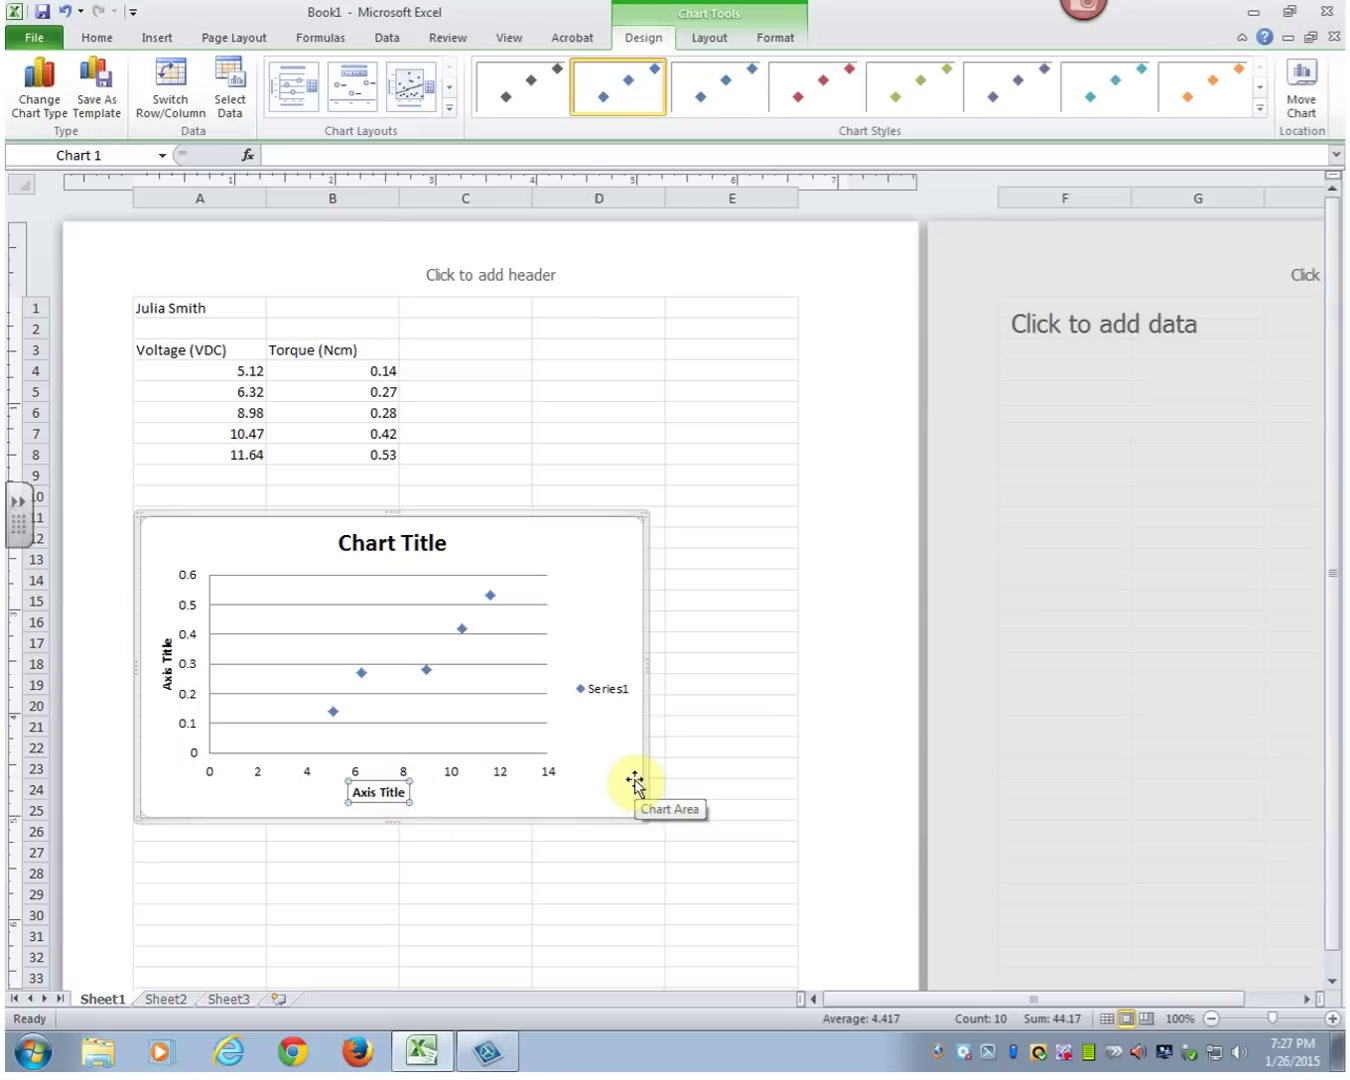
pyautogui.write('Voltage (')
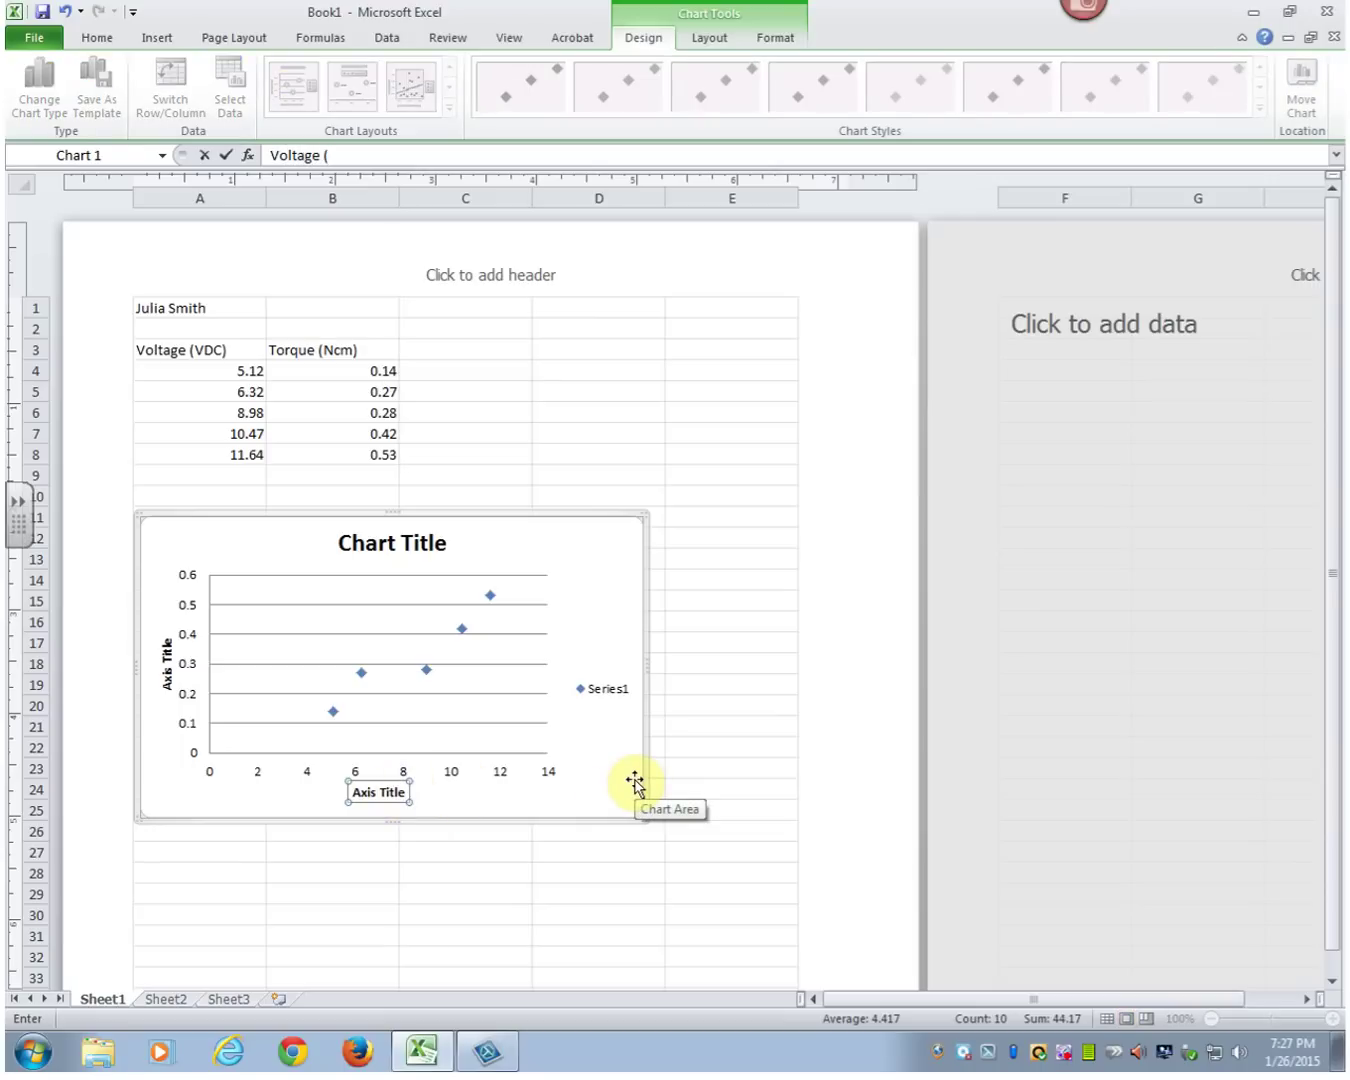
pyautogui.write('VDC)')
pyautogui.press('Return')
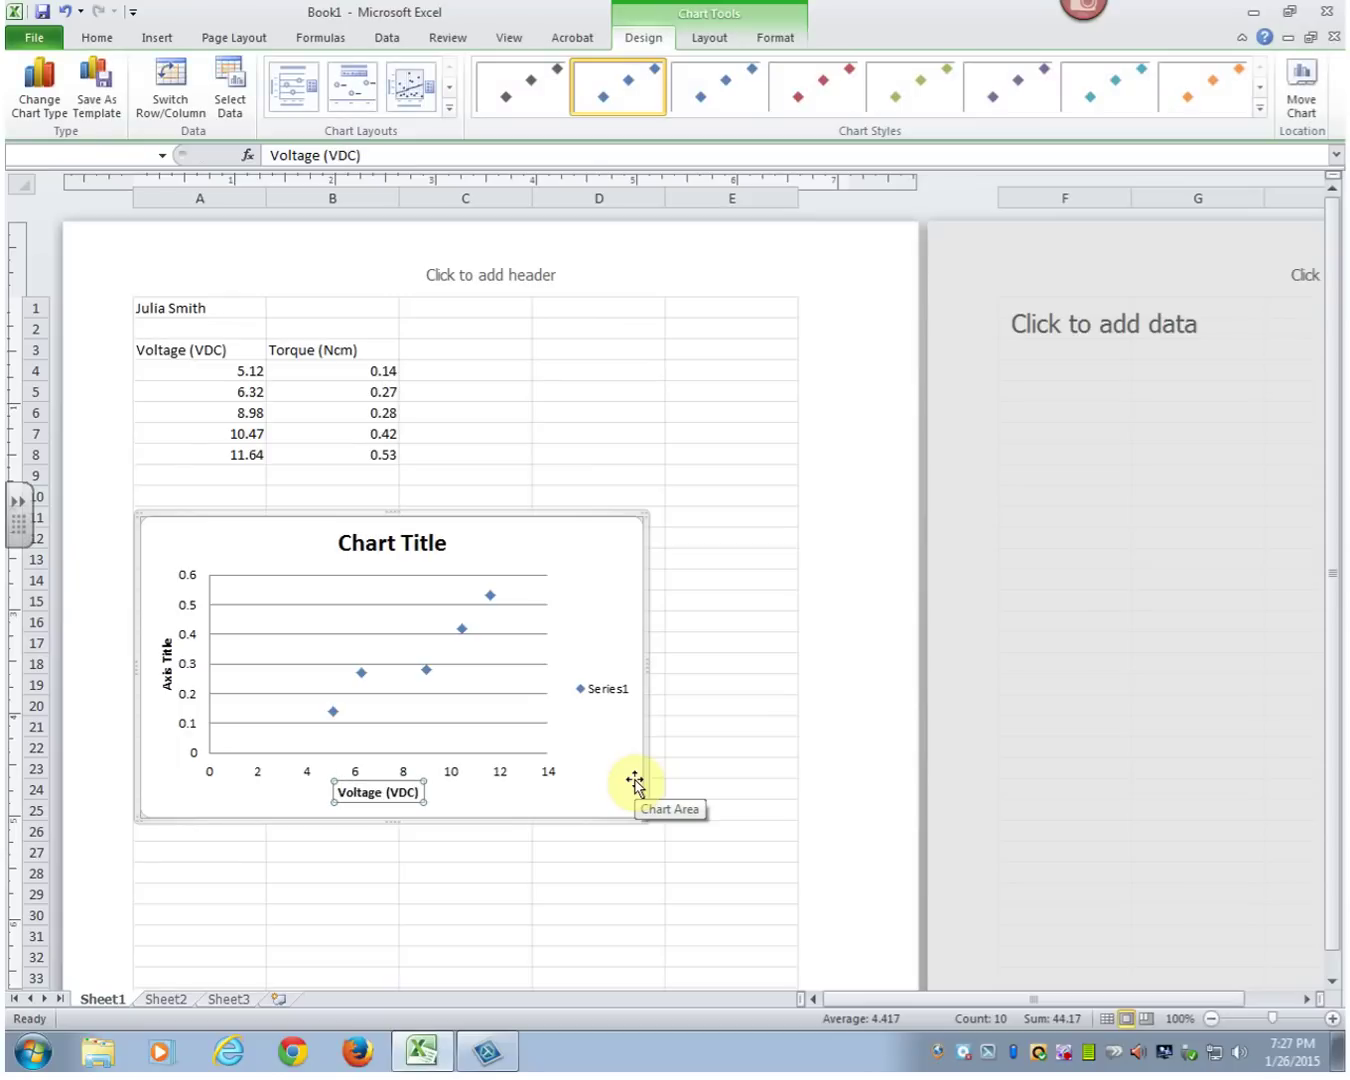
# Step: Set the chart's vertical axis title to "Torque (Ncm)"
pyautogui.click(167, 666)
pyautogui.write('Tor')
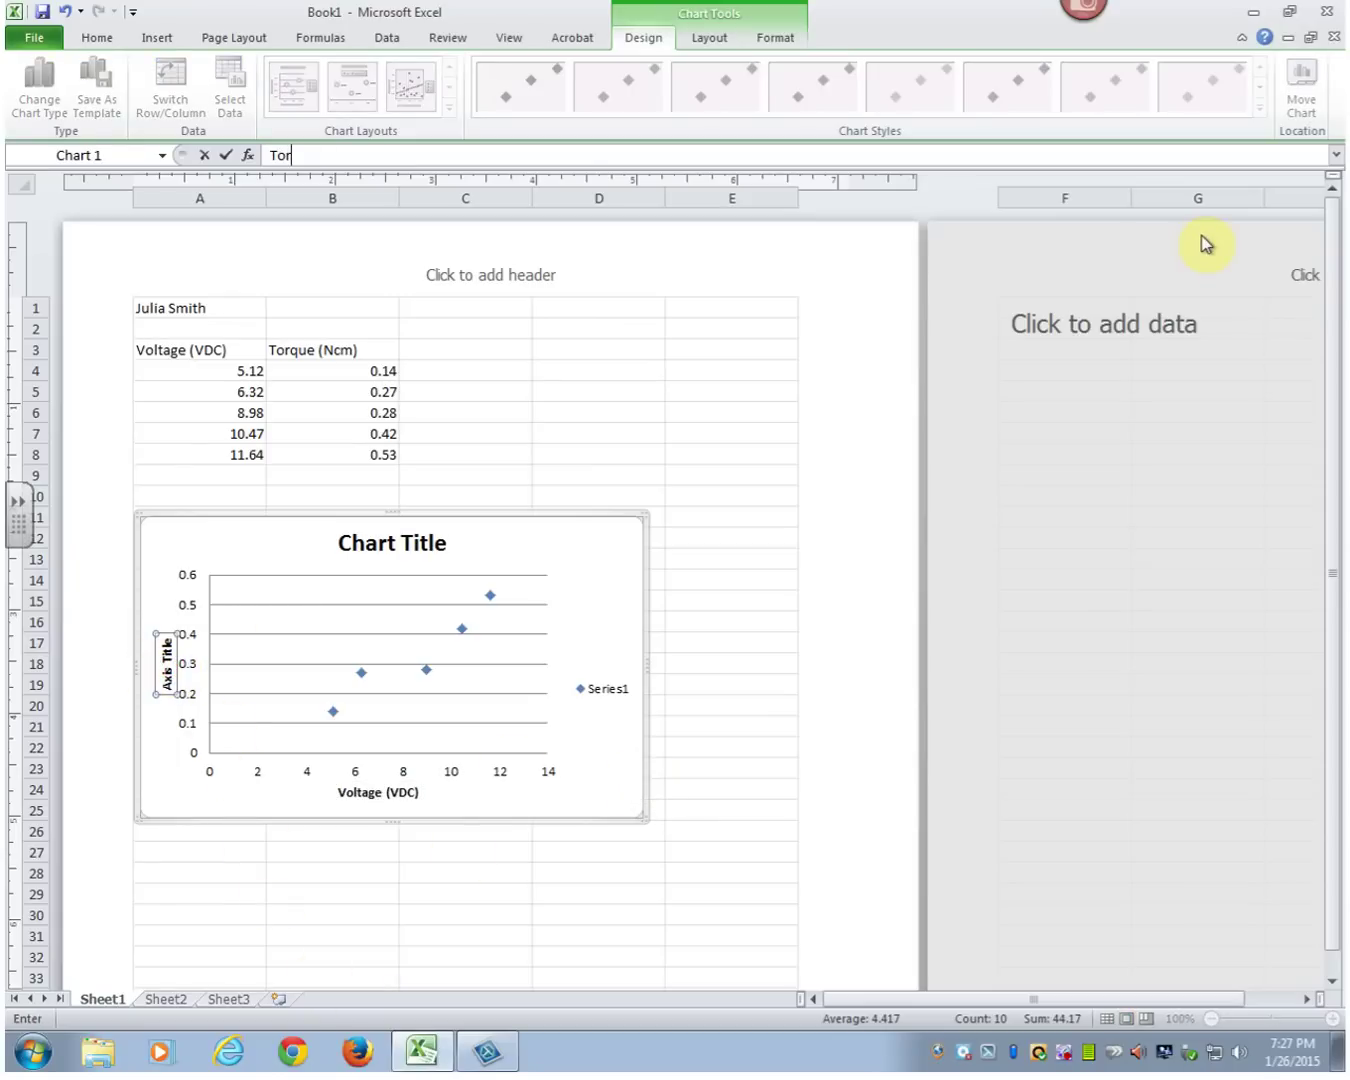
pyautogui.write('que (Ncm)')
pyautogui.press('Return')
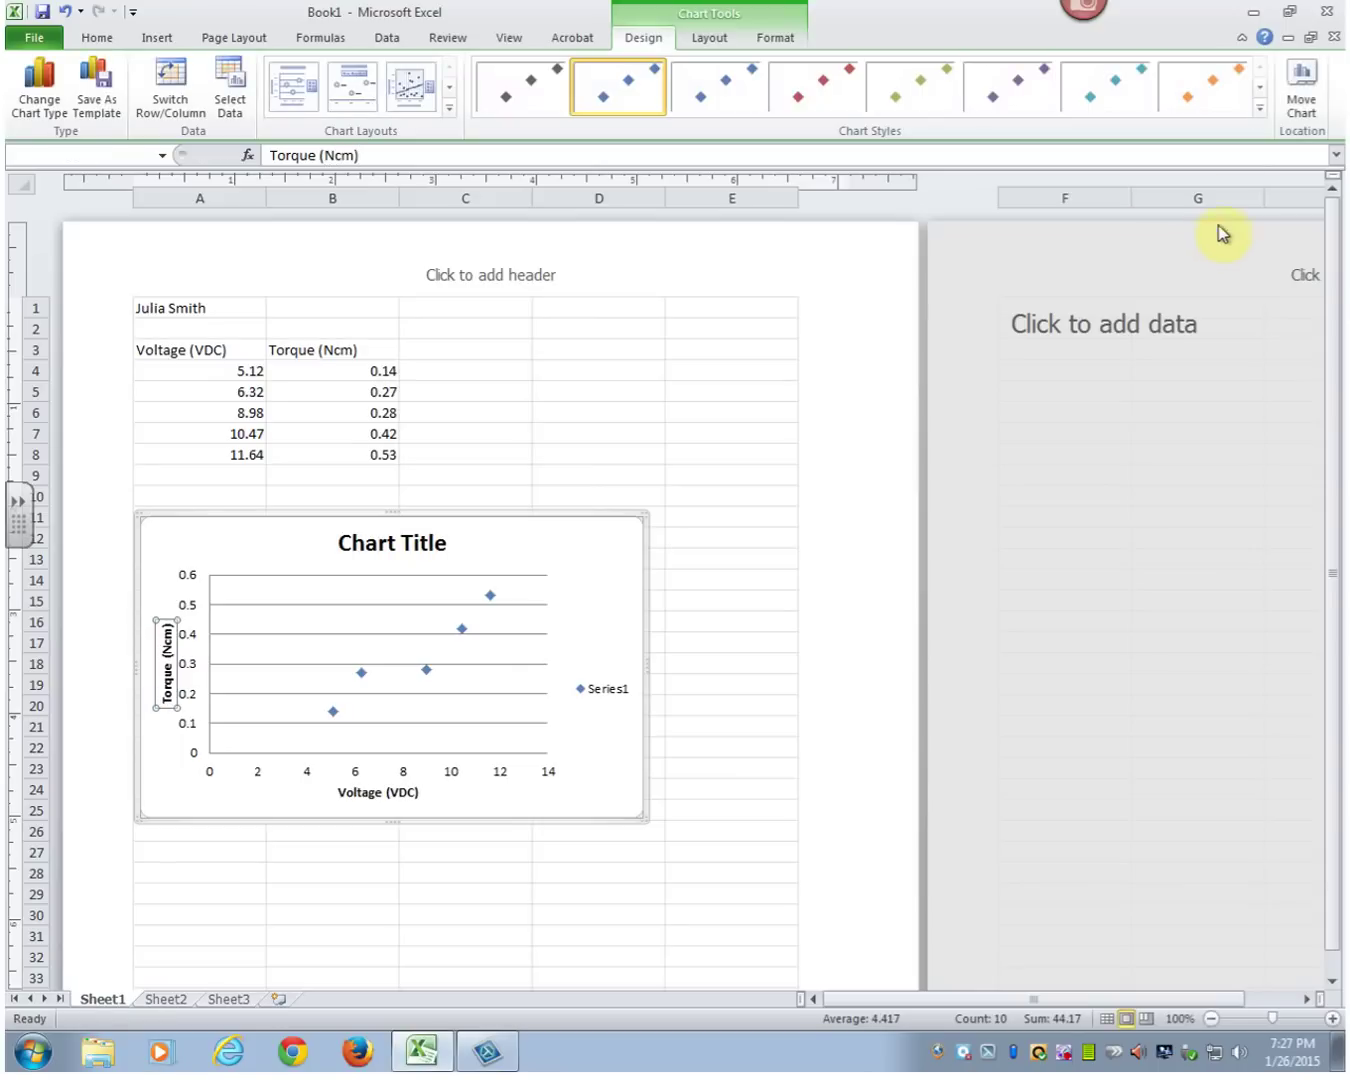
# Step: Change the chart title to "Torque vs Voltage"
pyautogui.click(409, 542)
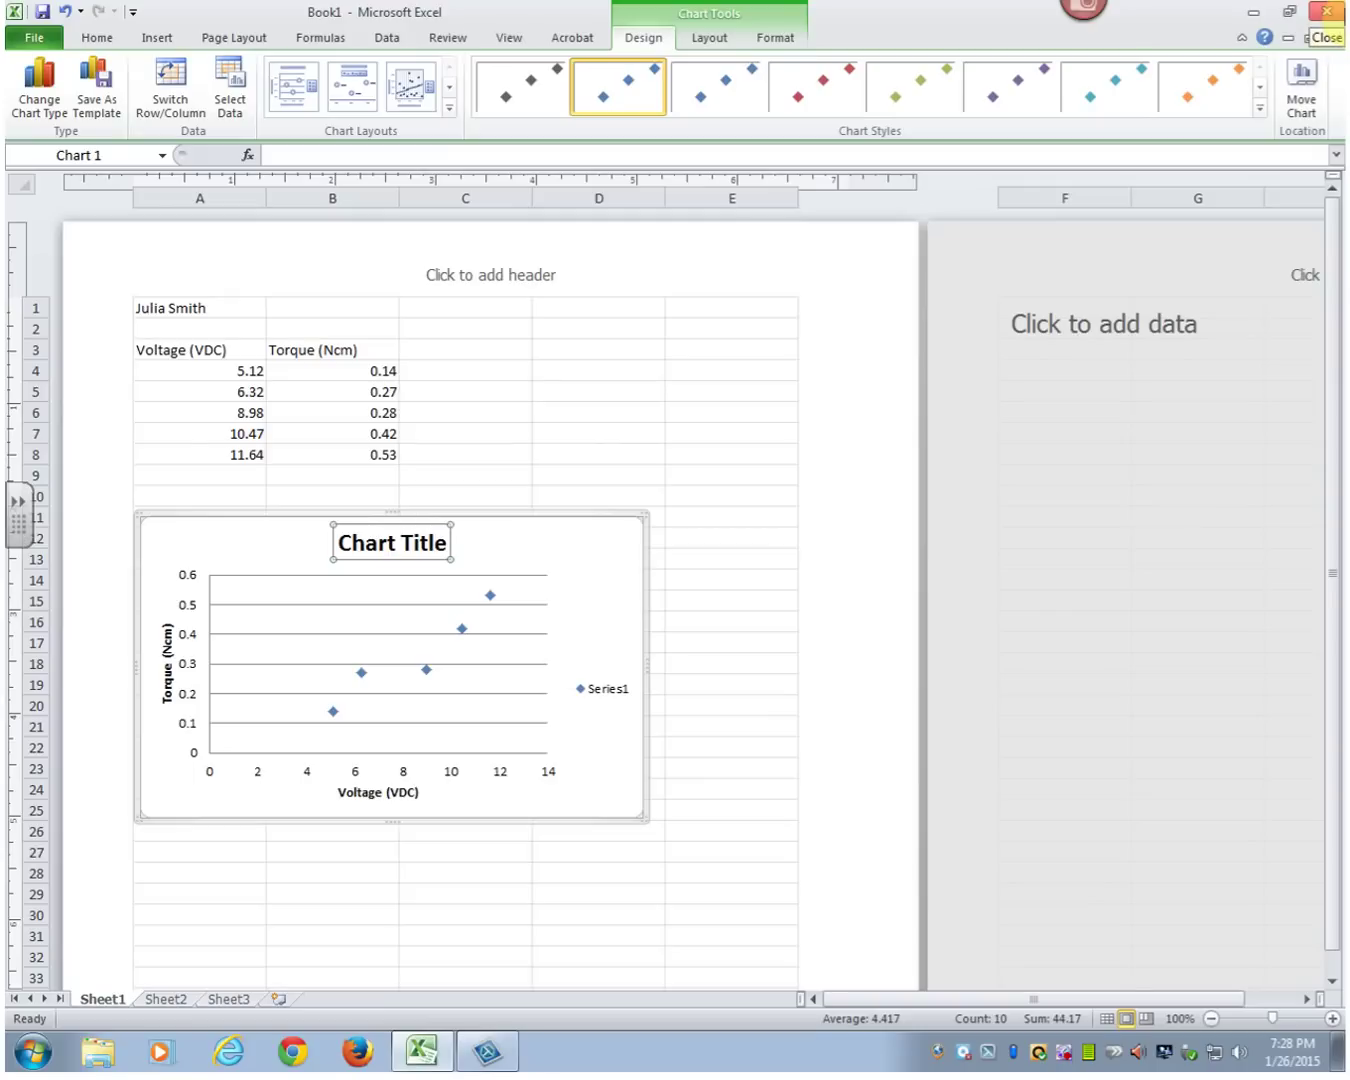
pyautogui.write('Torqu')
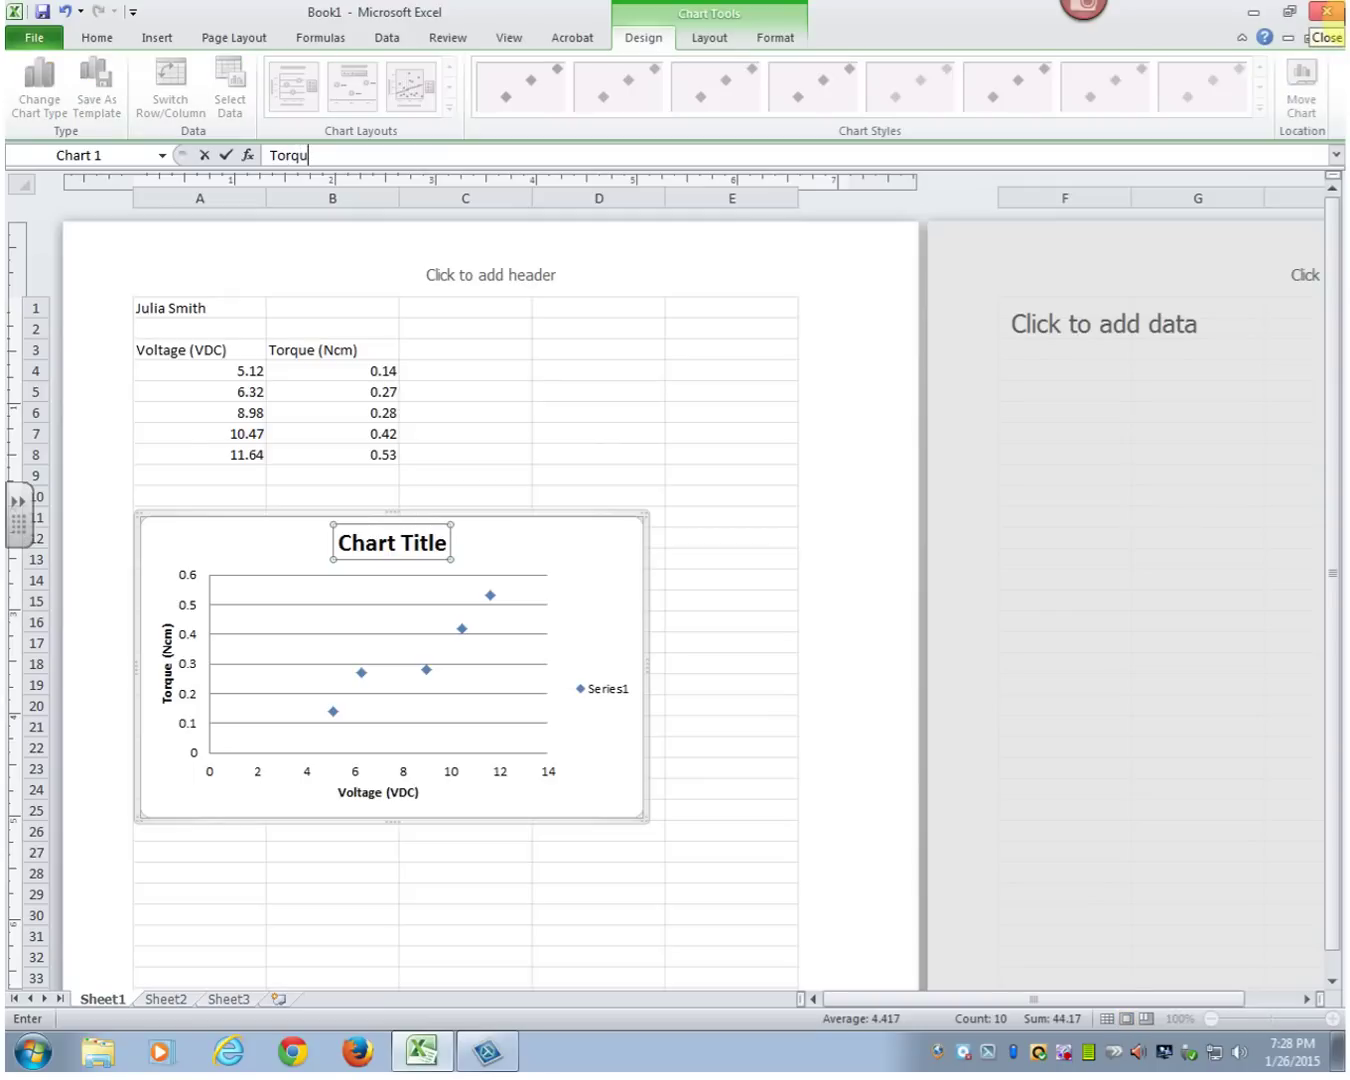
pyautogui.write('e vs Voltage')
pyautogui.press('Return')
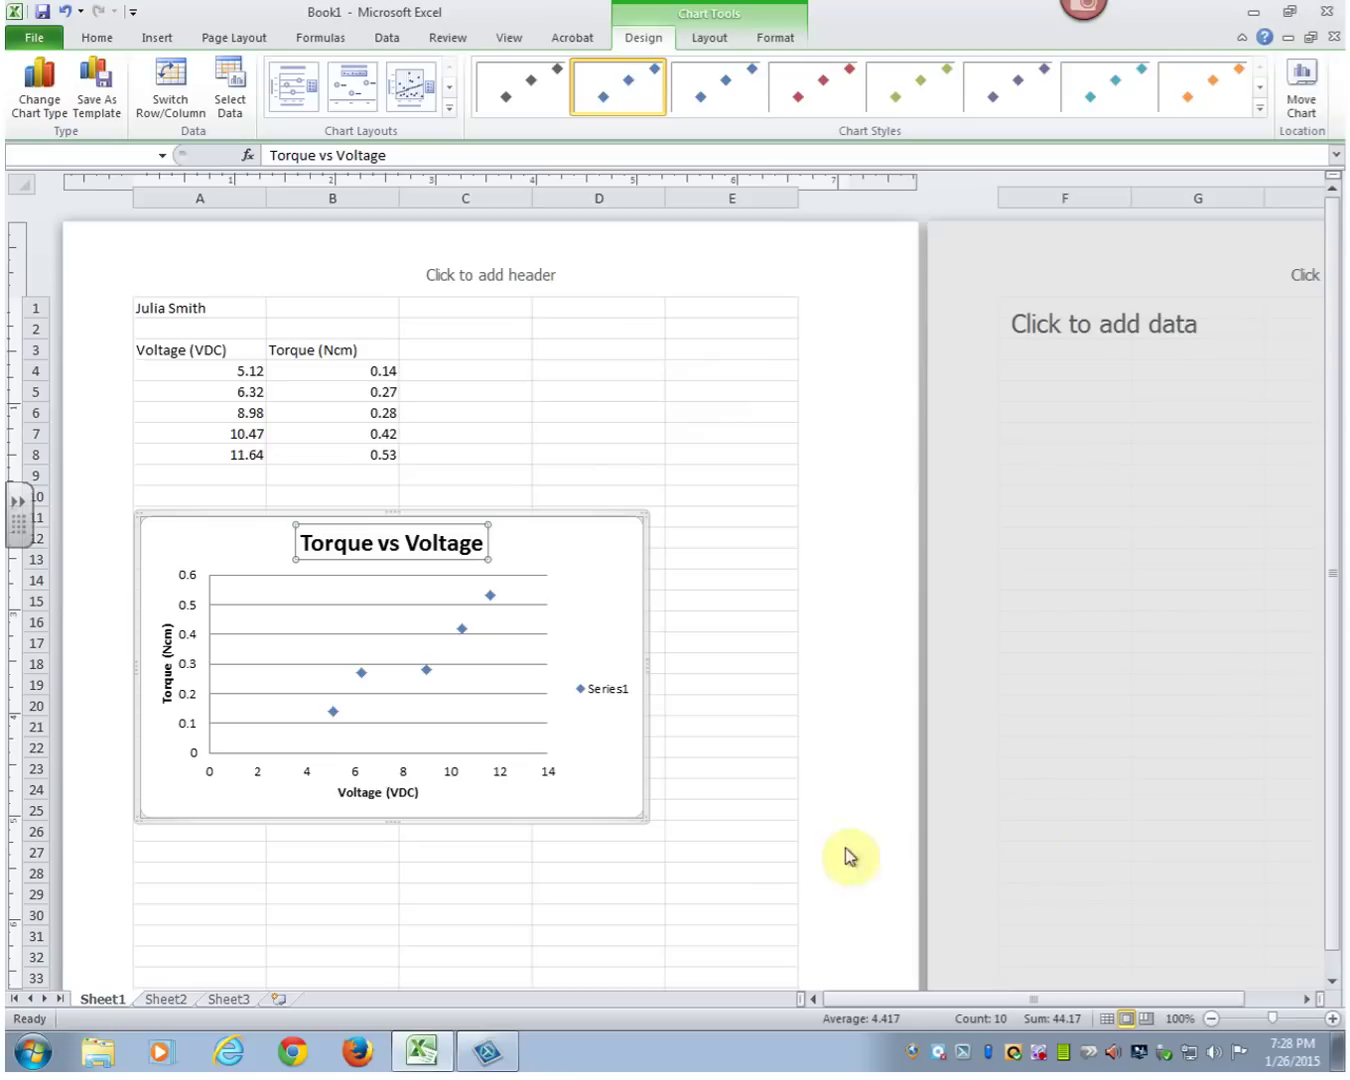
# Step: Add a linear trendline to the data series showing its equation and R-squared value, and move that label above the legend
pyautogui.rightClick(489, 596)
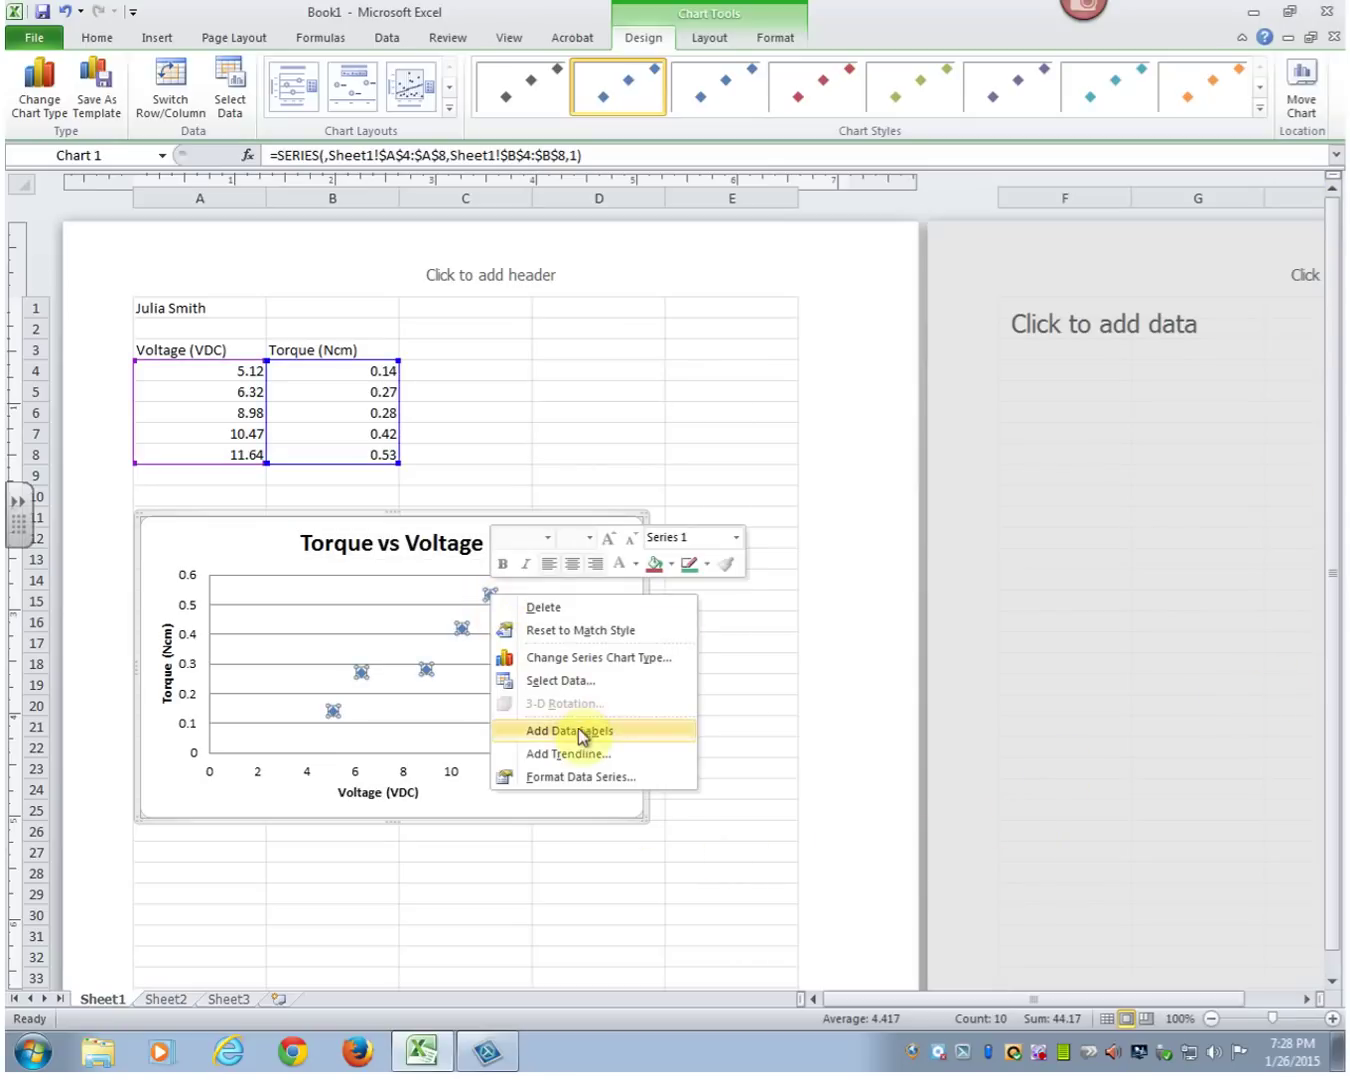
pyautogui.click(575, 752)
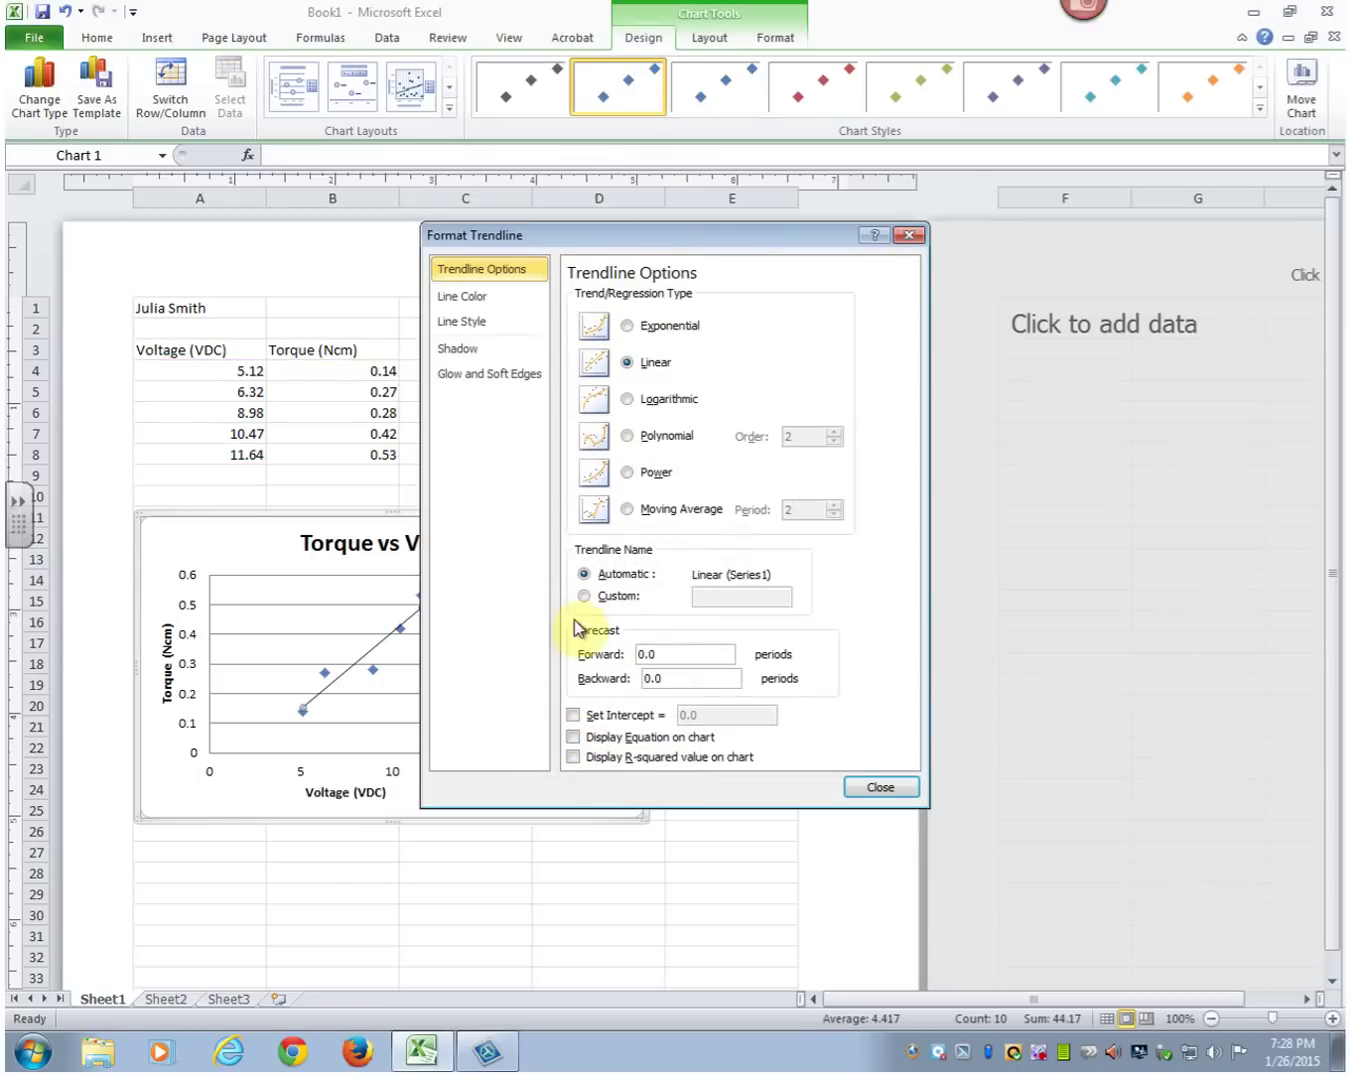
pyautogui.click(632, 737)
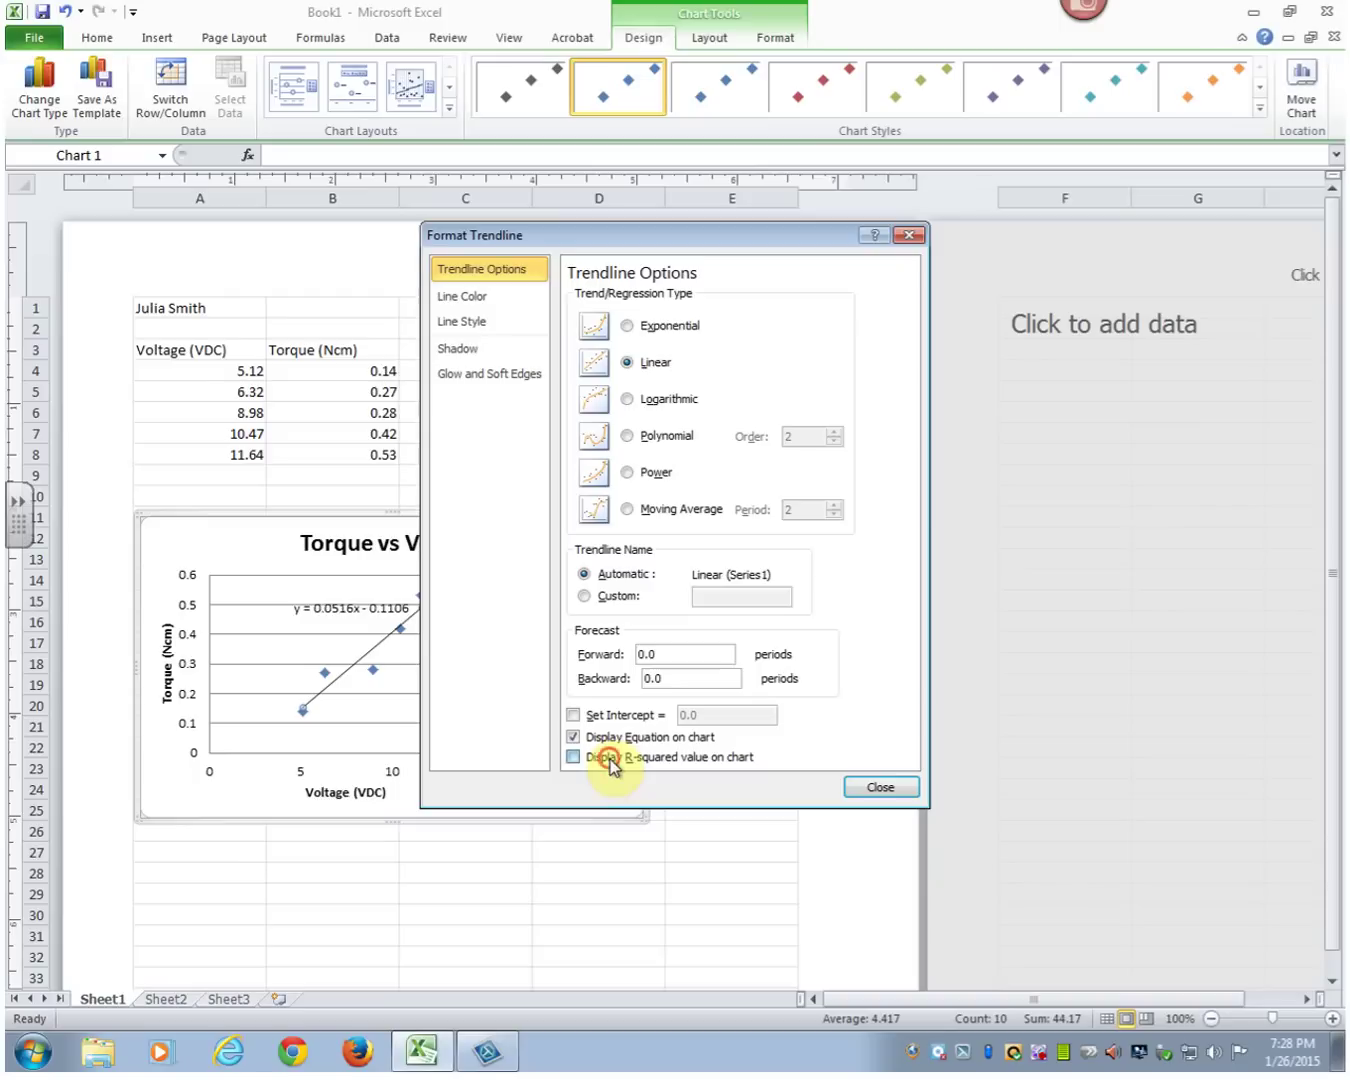
pyautogui.click(610, 759)
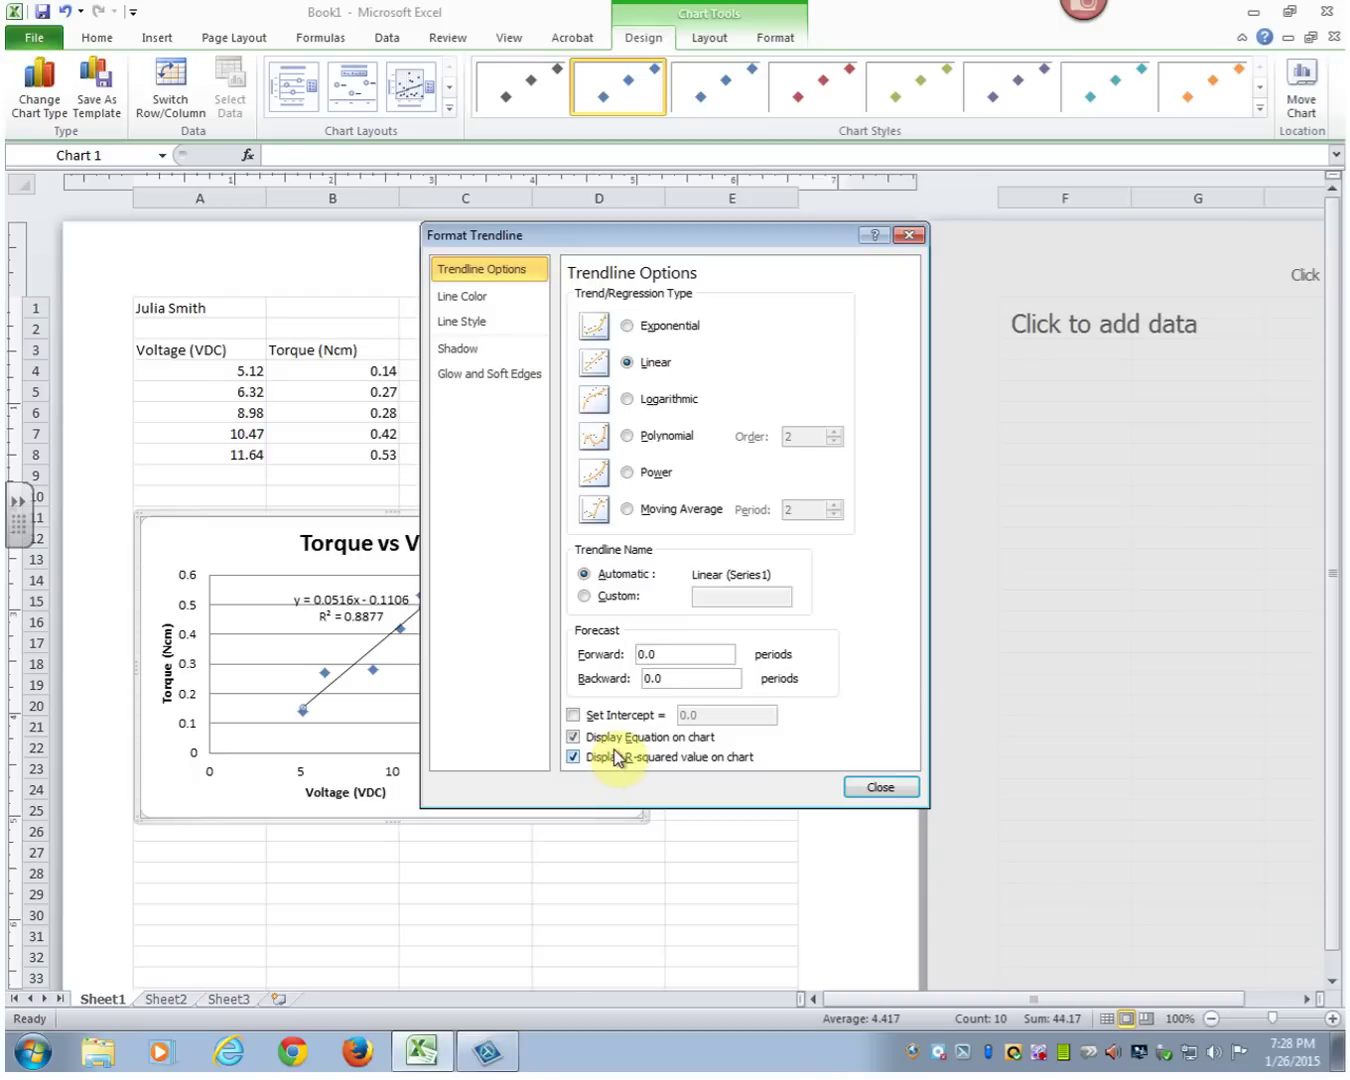
pyautogui.click(885, 788)
pyautogui.moveTo(330, 600); pyautogui.dragTo(537, 581)
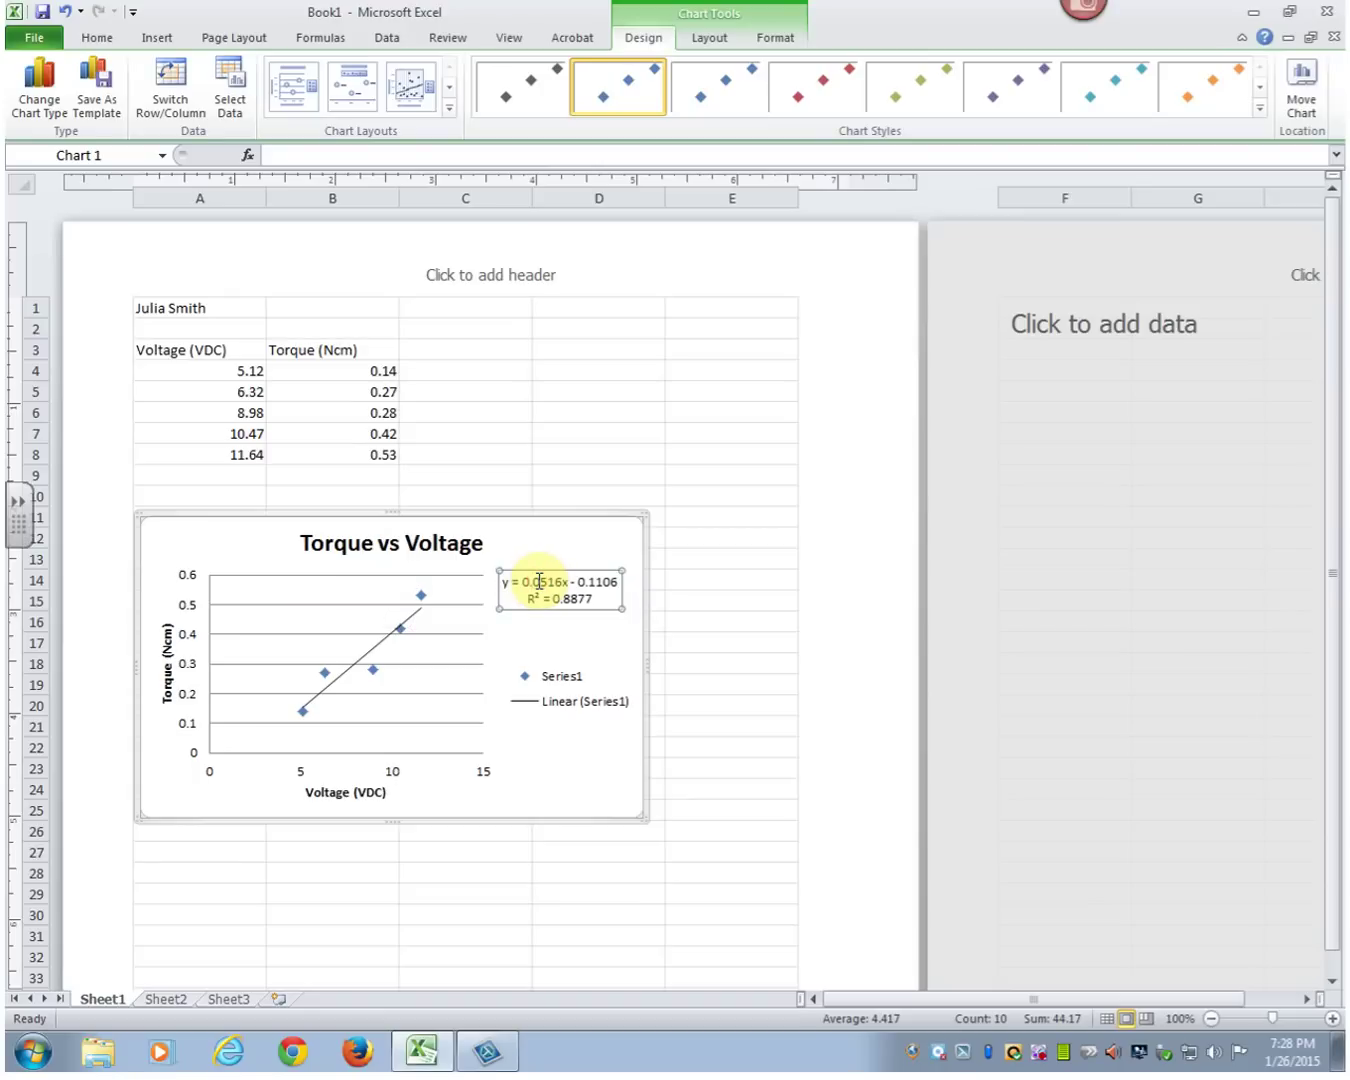
# Step: Enter the heading "Predicted Torque (Ncm)" in C3 and widen column C to fit it
pyautogui.click(446, 354)
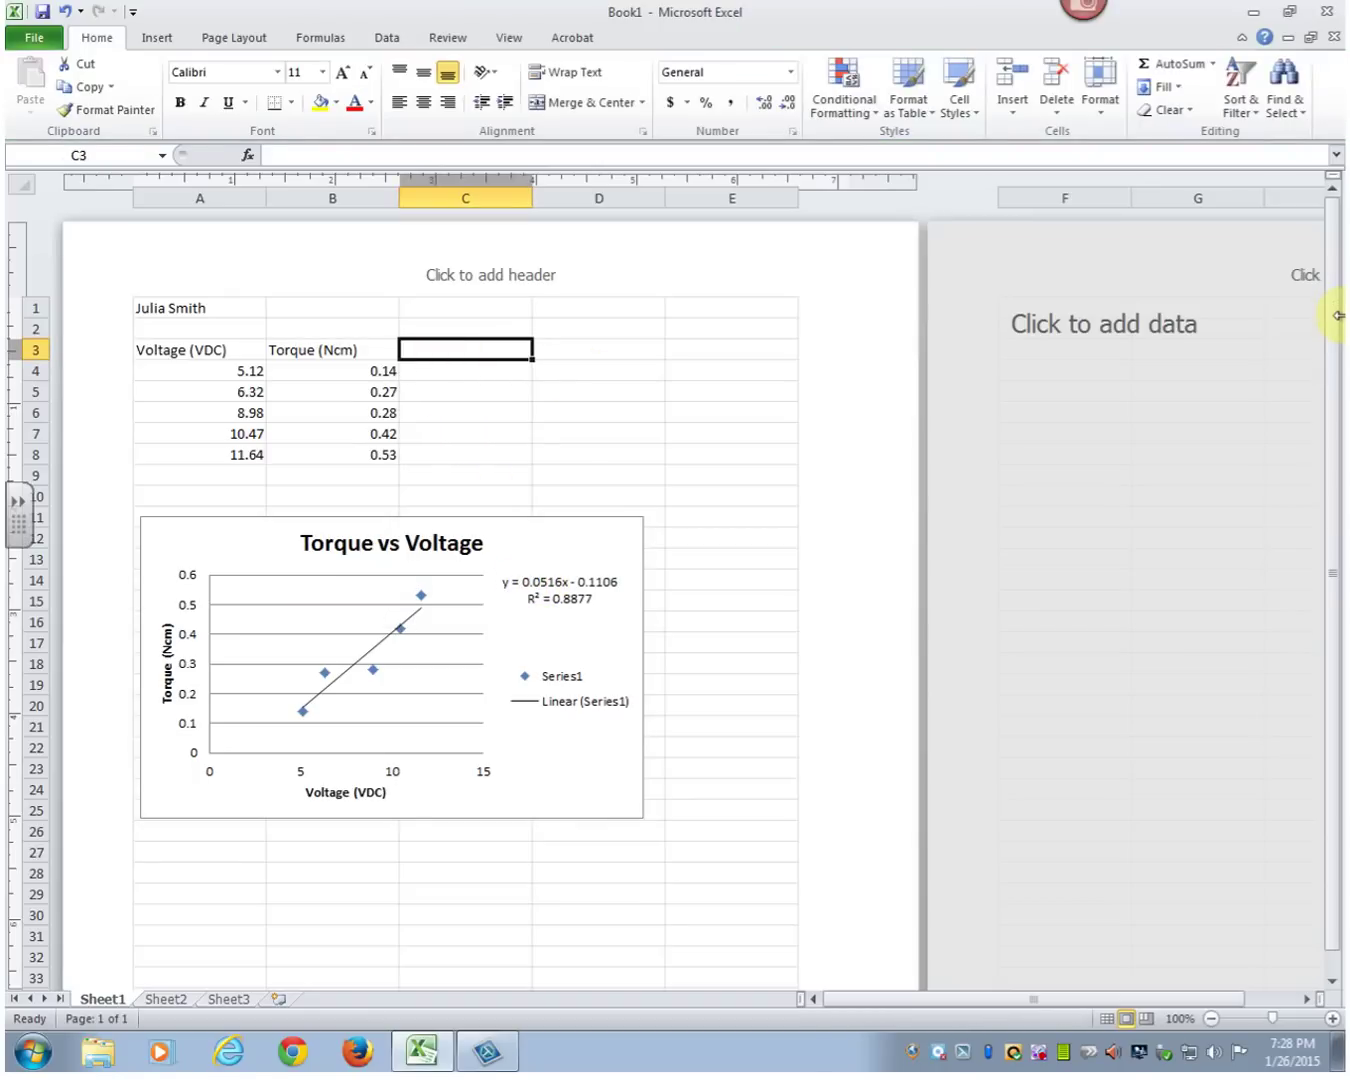
pyautogui.write('Predicted Torque (NC')
pyautogui.press('BackSpace')
pyautogui.write('NCm')
pyautogui.press('BackSpace')
pyautogui.press('BackSpace')
pyautogui.write('cm)')
pyautogui.press('Return')
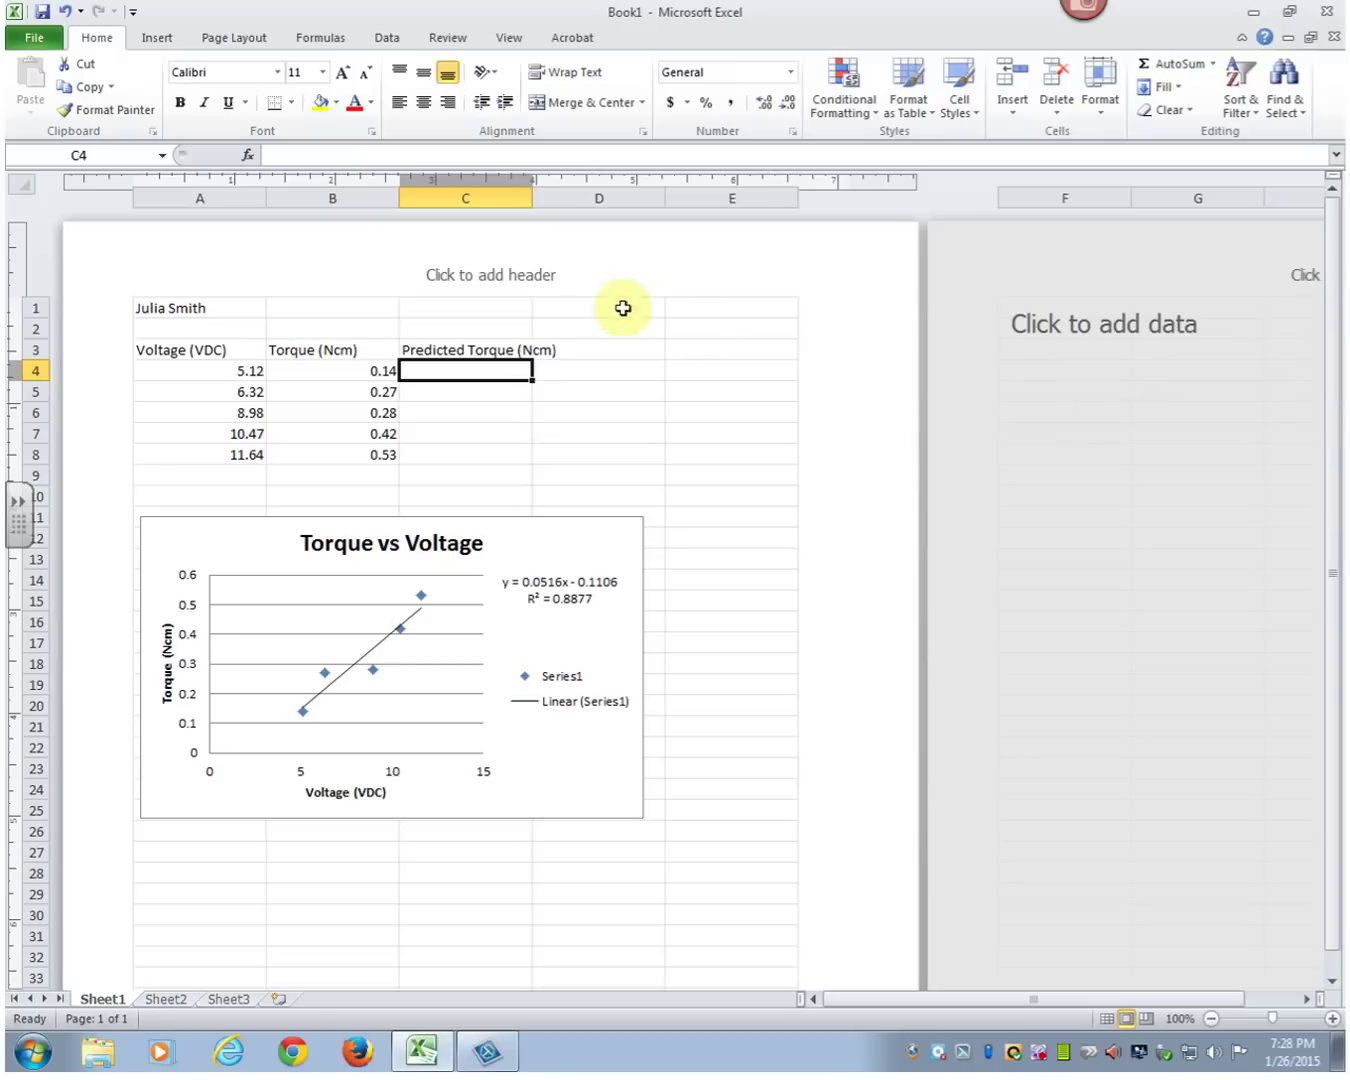
pyautogui.moveTo(531, 198); pyautogui.dragTo(563, 198)
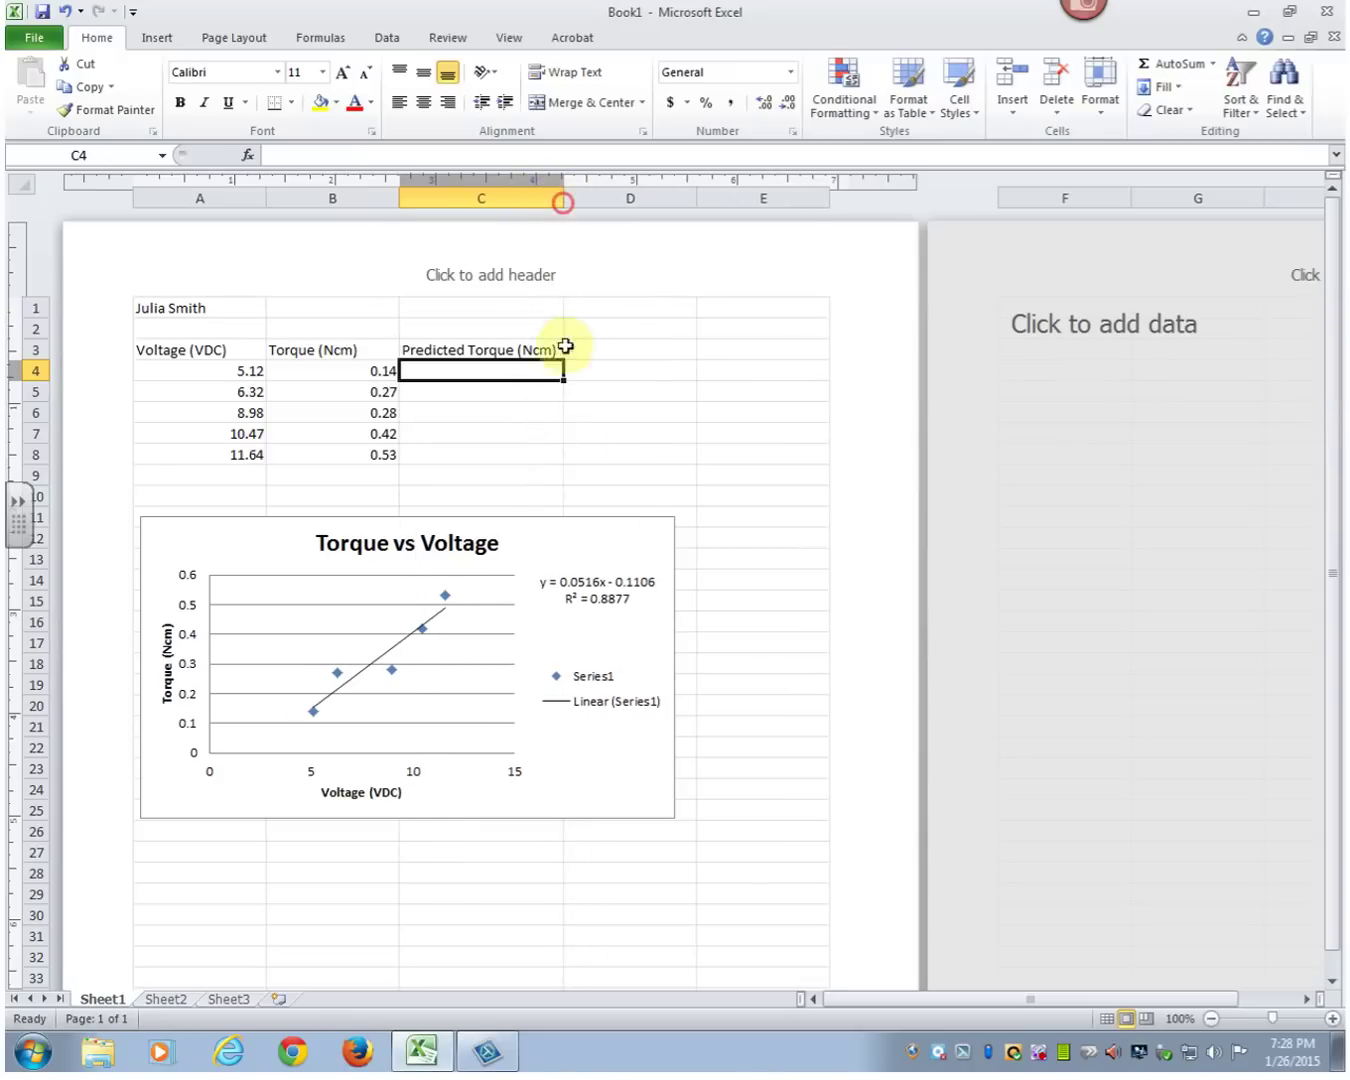
# Step: Copy the equation y = 0.0516x - 0.1106 from the chart's trendline label into cell C4
pyautogui.click(561, 581)
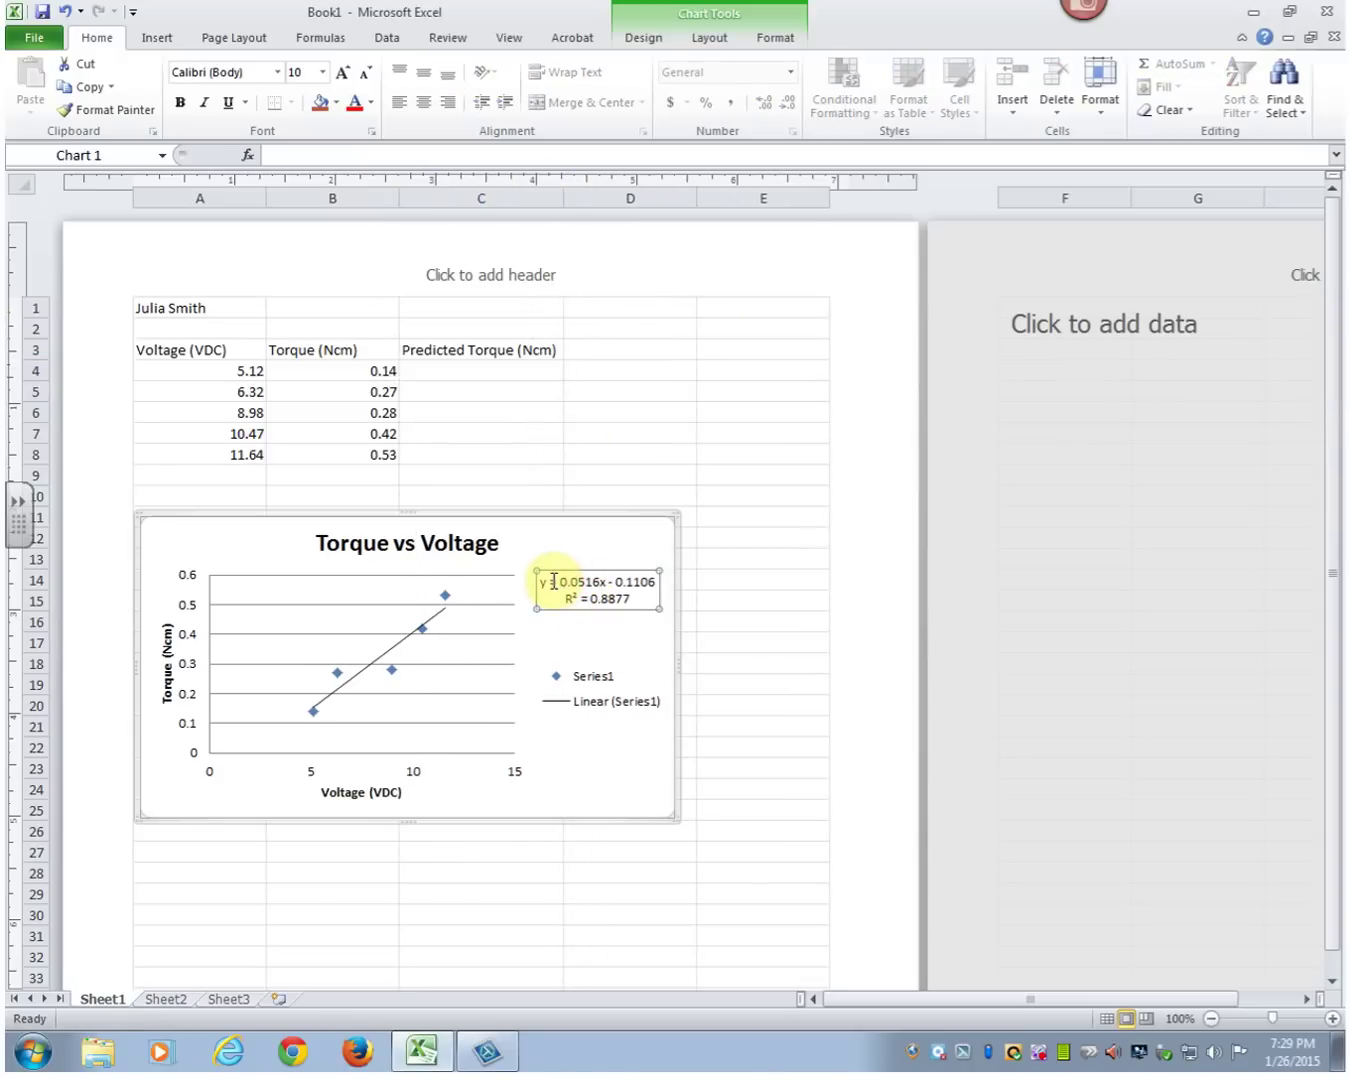
pyautogui.moveTo(541, 583); pyautogui.dragTo(655, 589)
pyautogui.hotkey('ctrl', 'c')
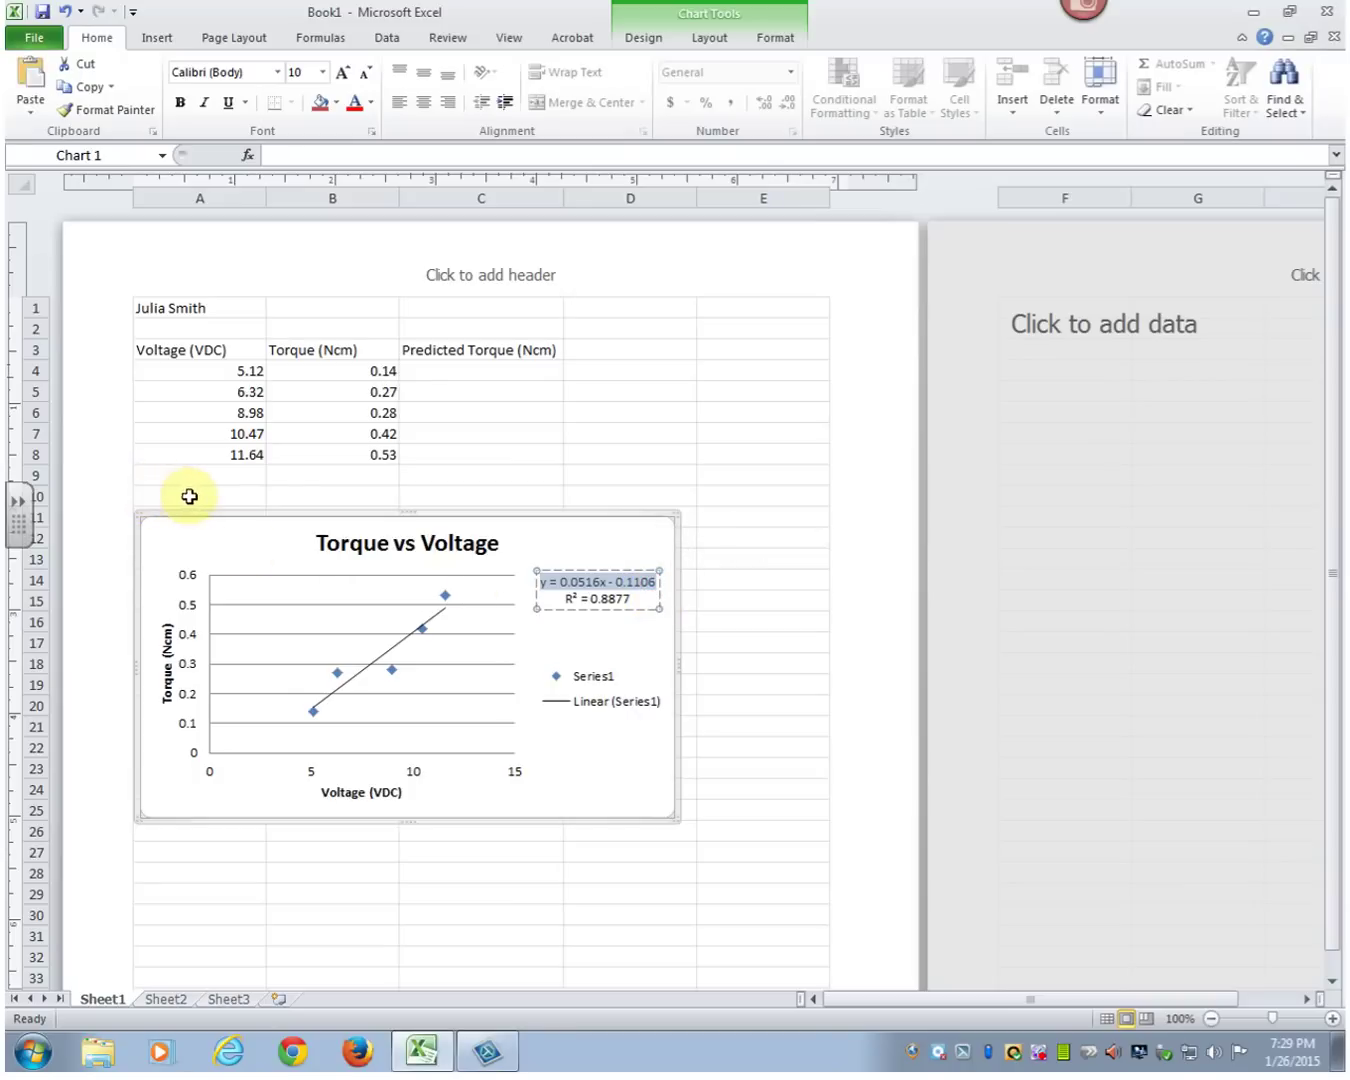
pyautogui.click(429, 370)
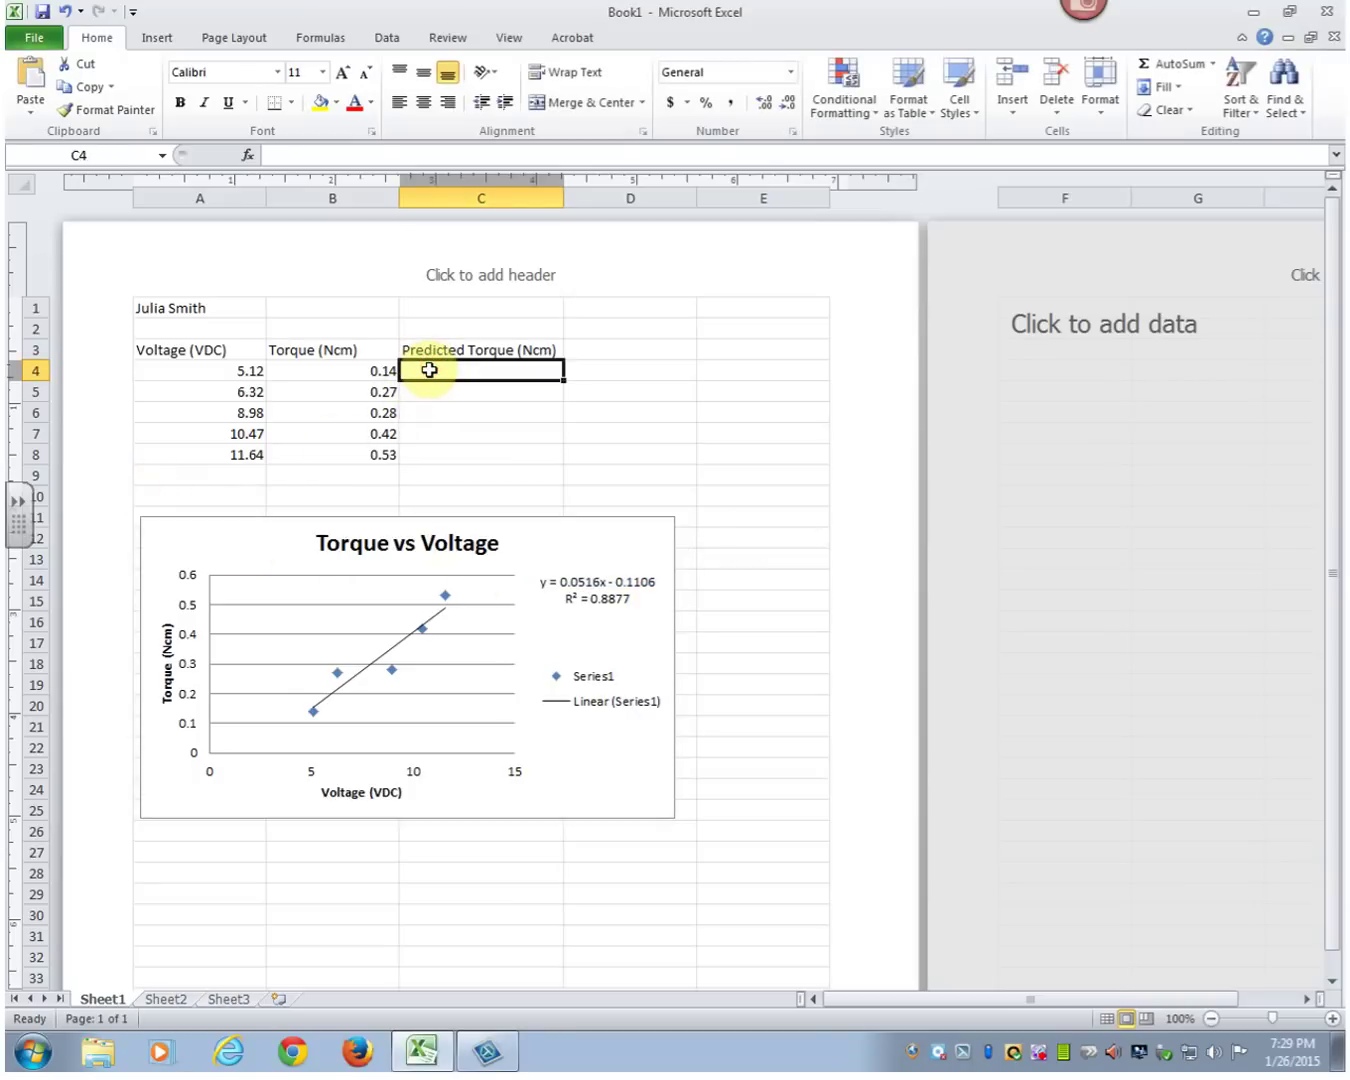
pyautogui.hotkey('ctrl', 'v')
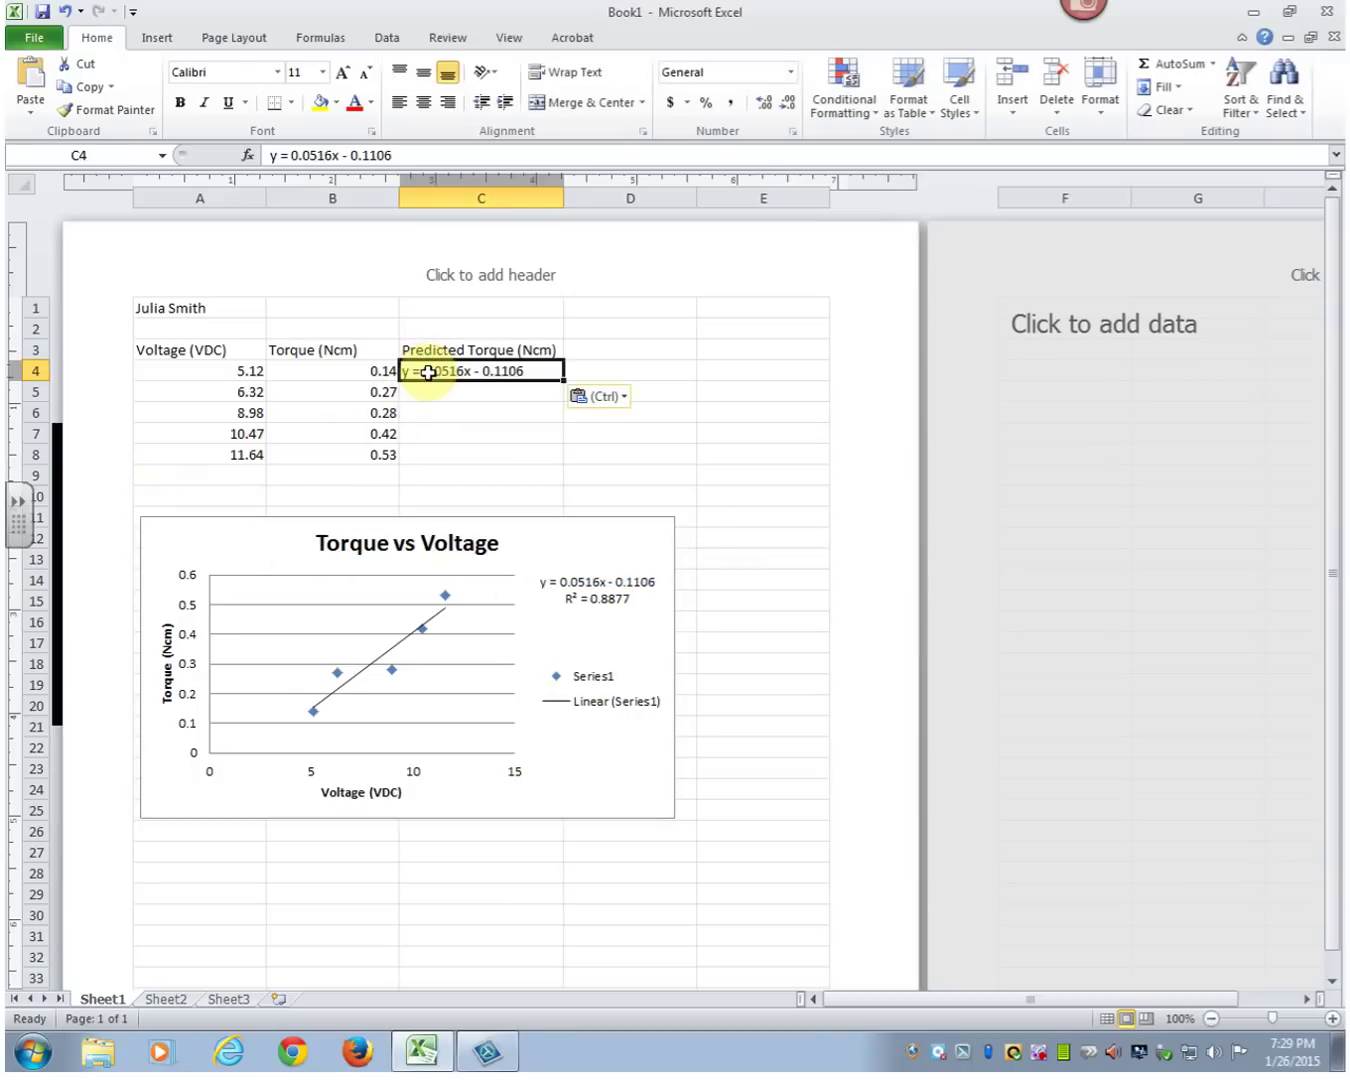
# Step: Turn the equation text in C4 into the formula = 0.0516*A4 - 0.1106, referencing the first voltage value
pyautogui.click(267, 154)
pyautogui.press('Delete')
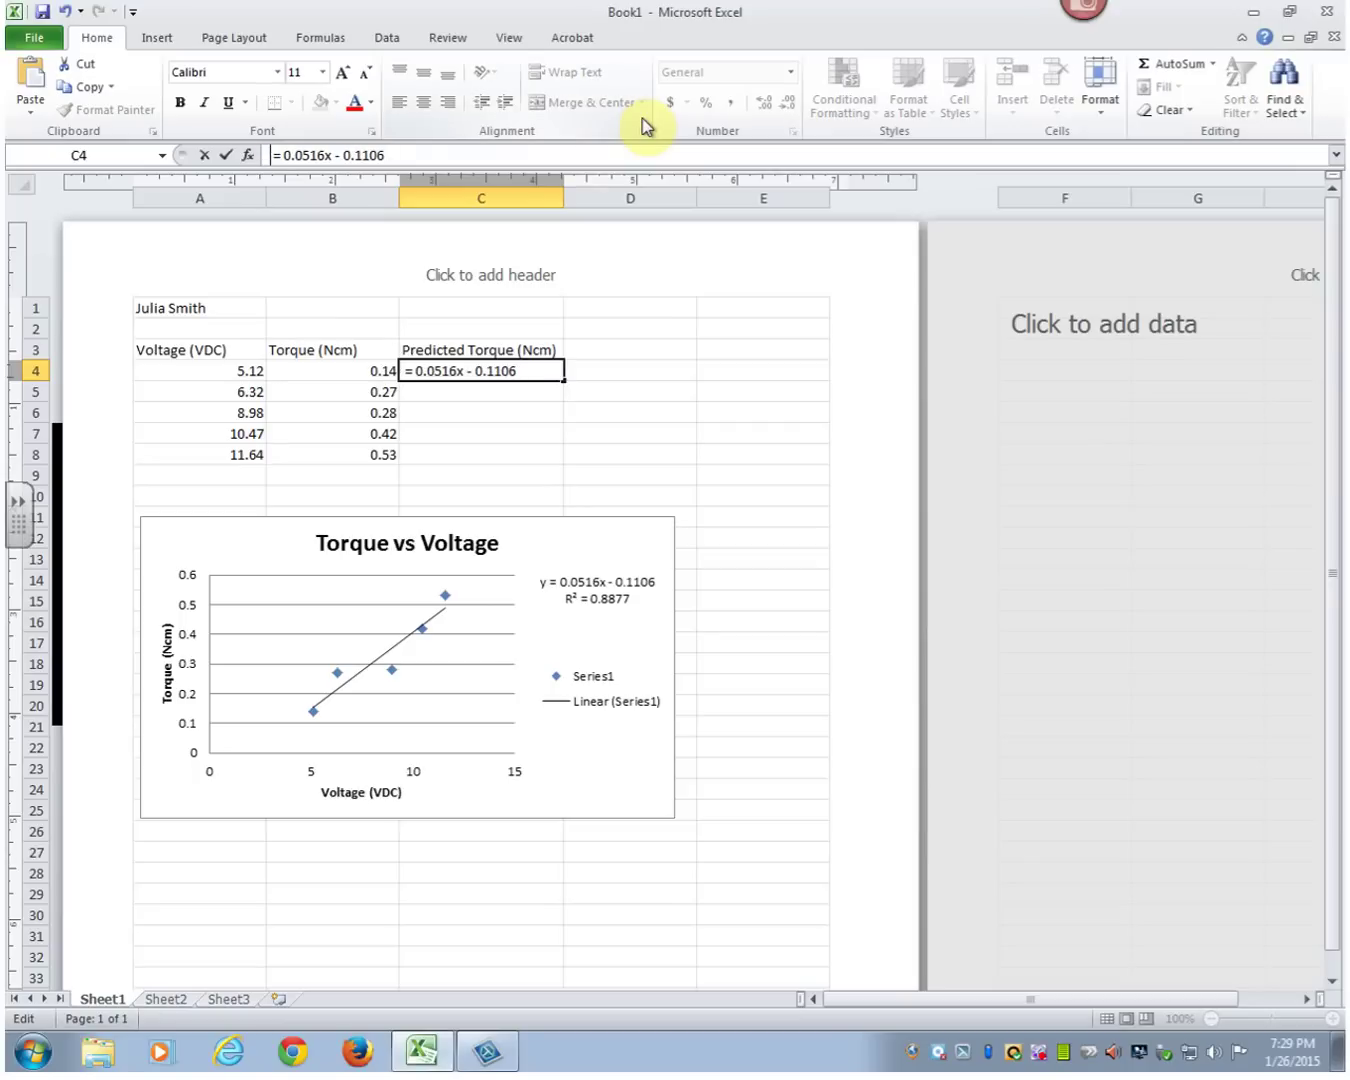
pyautogui.press('Delete')
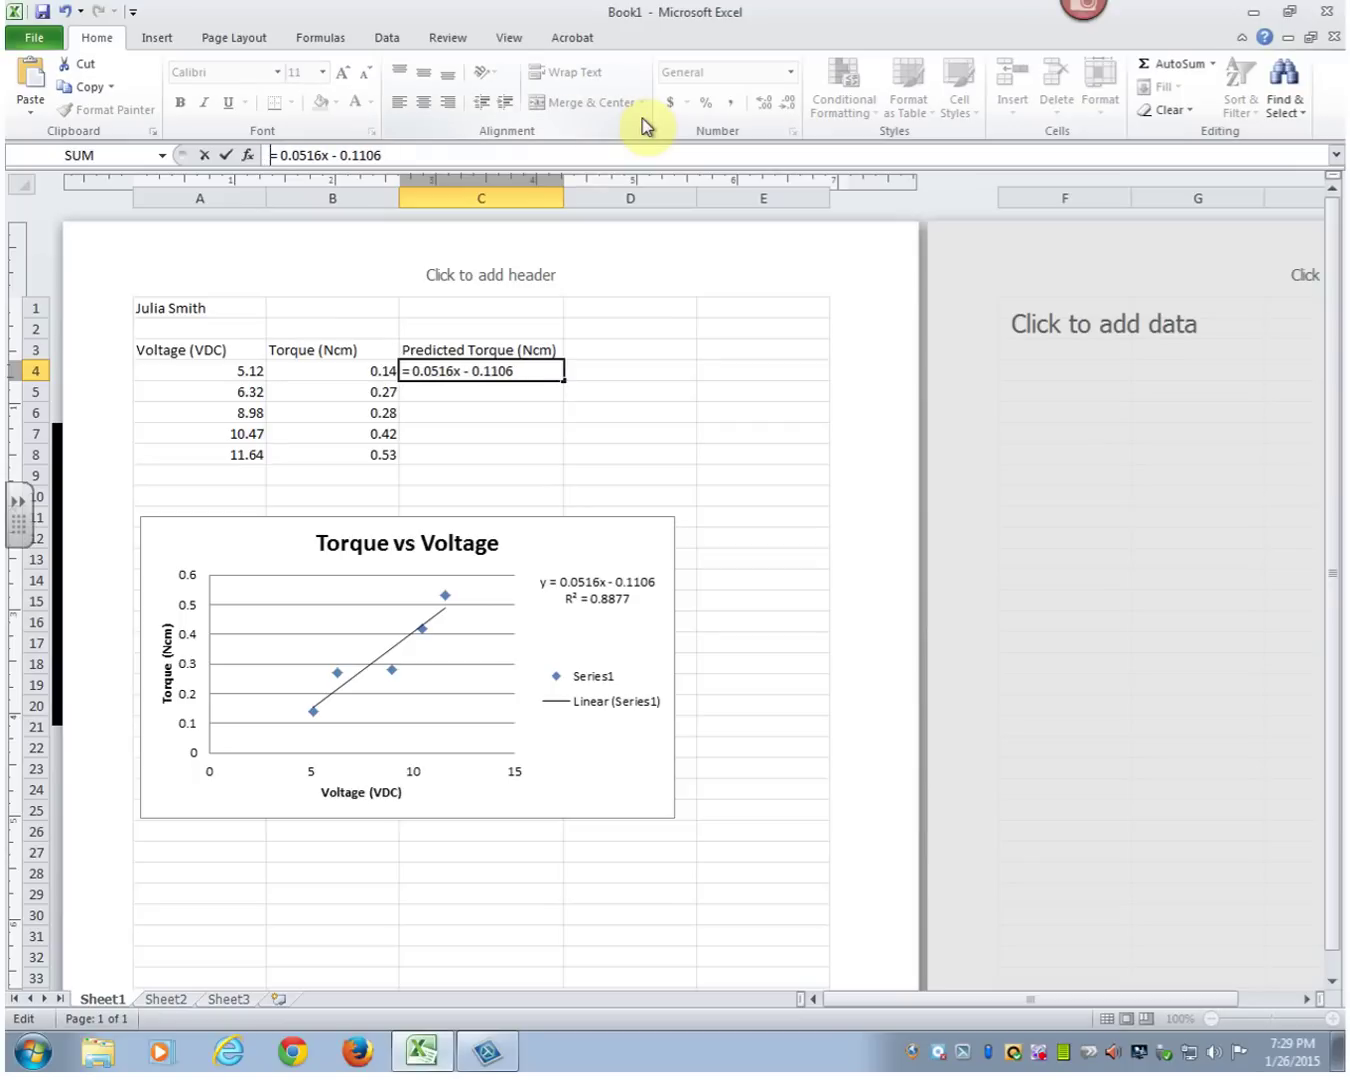
pyautogui.press('Right')
pyautogui.press('Right')
pyautogui.press('Right')
pyautogui.press('Right')
pyautogui.press('Right')
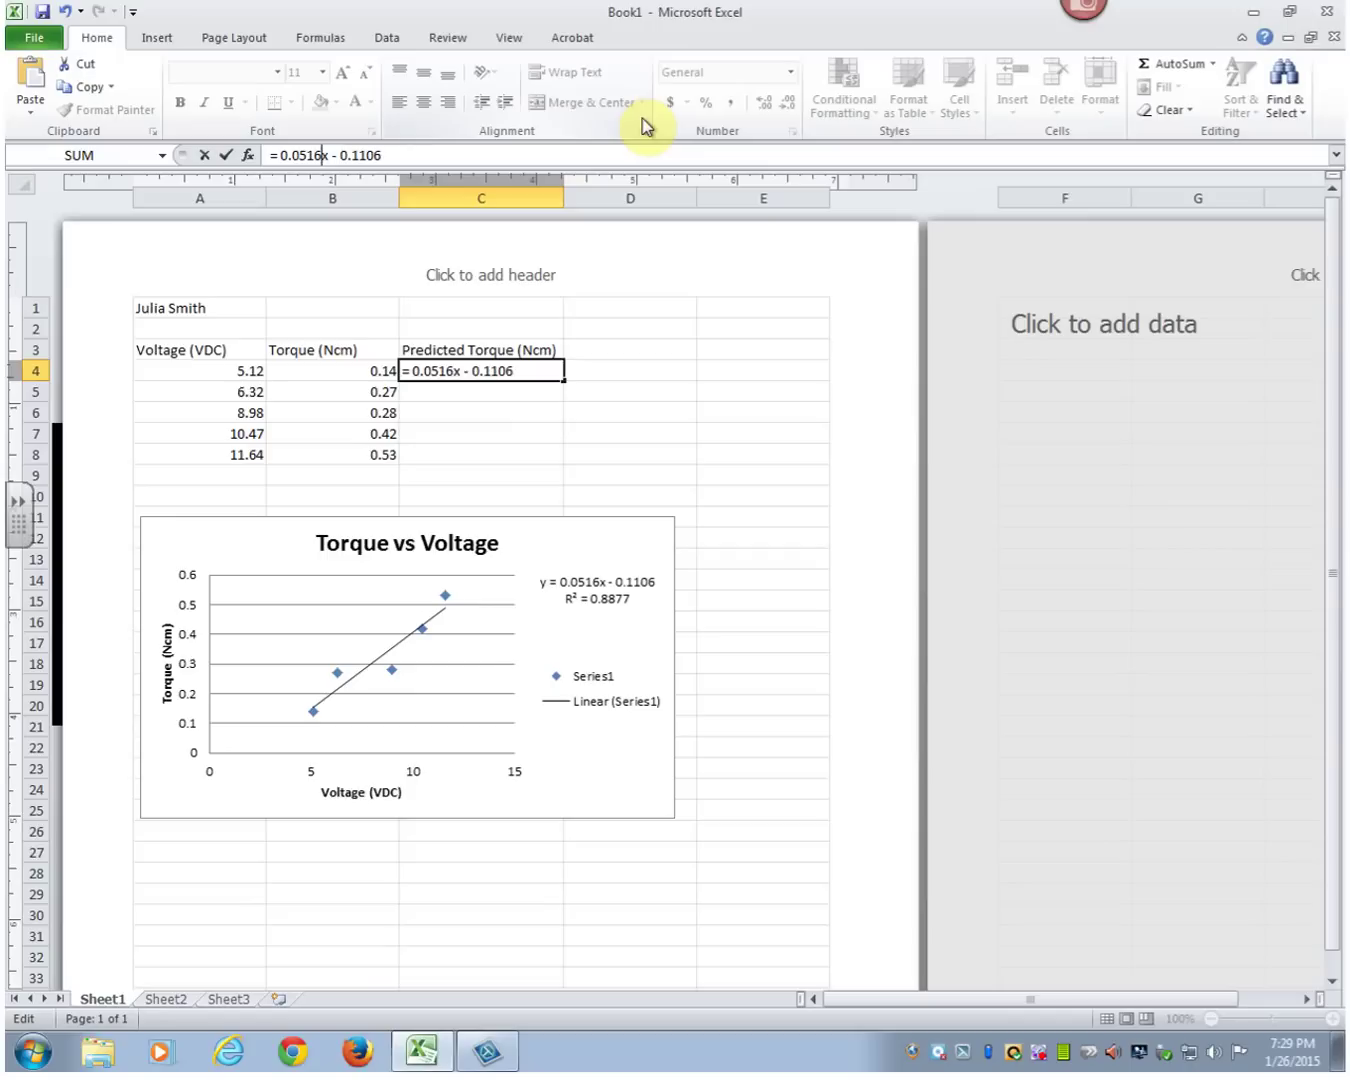
pyautogui.press('Delete')
pyautogui.write('*')
pyautogui.click(203, 370)
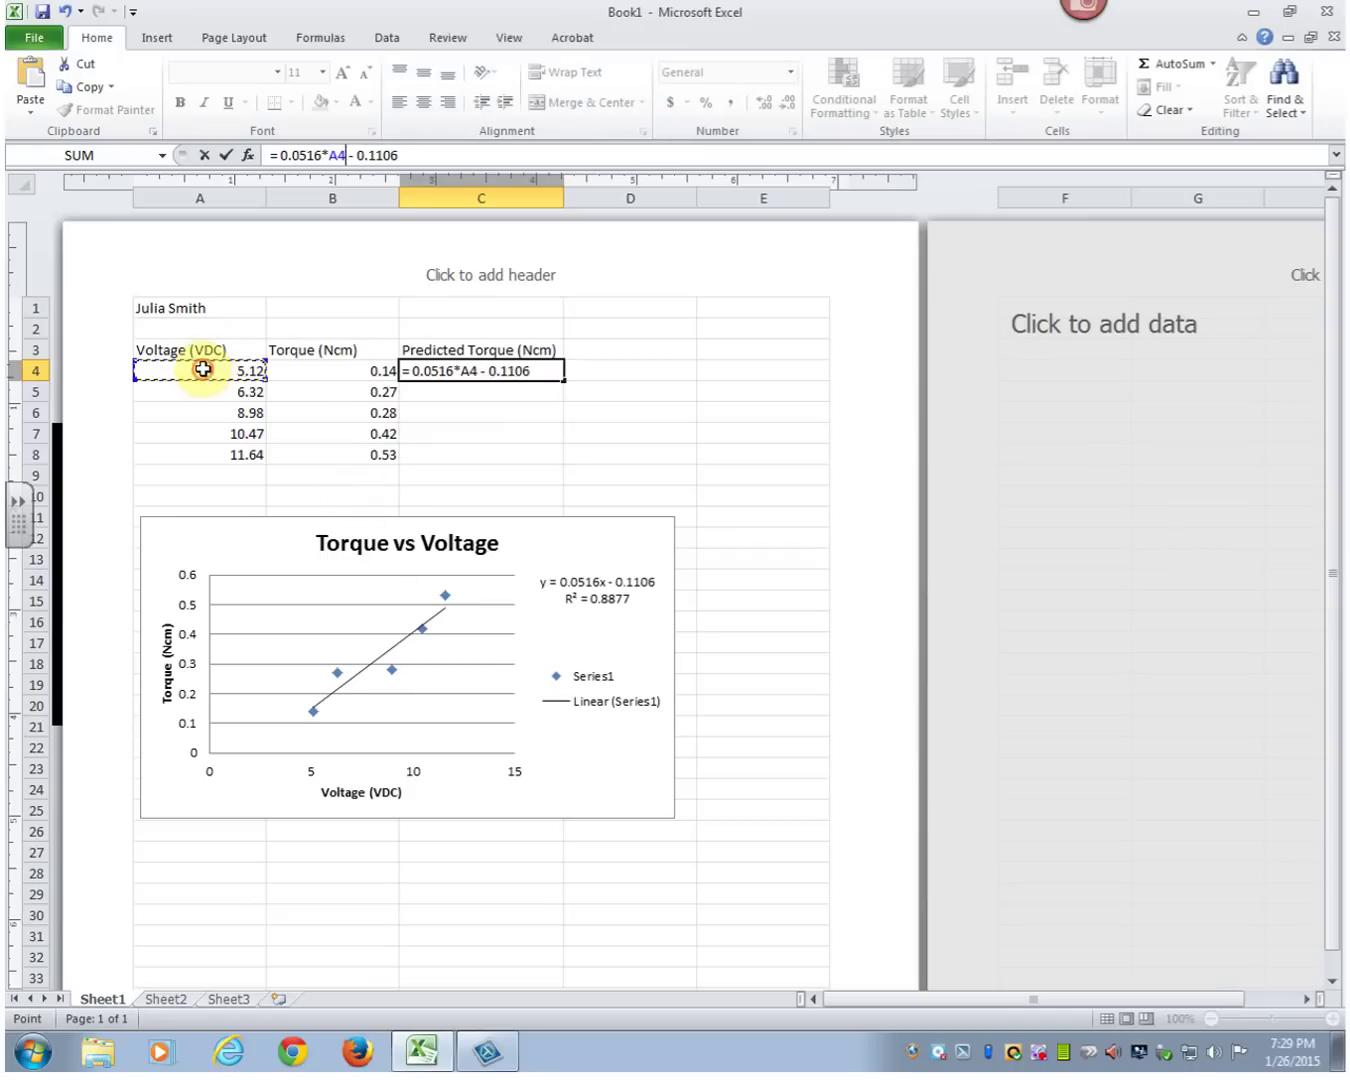